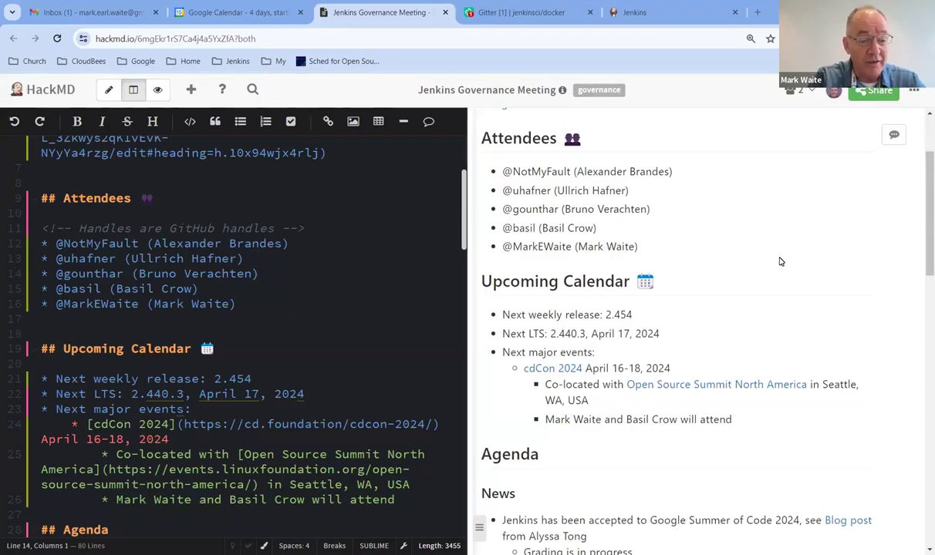
# Review the 15 Apr 2024 meeting notes from the date heading through the attendees, upcoming calendar and news sections
pyautogui.scroll(3, 239, 231)
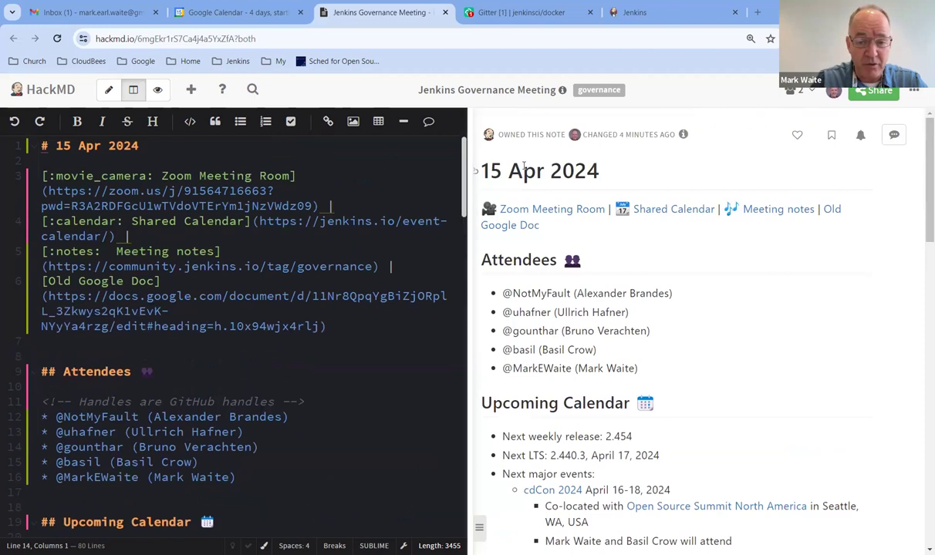
pyautogui.tripleClick(483, 171)
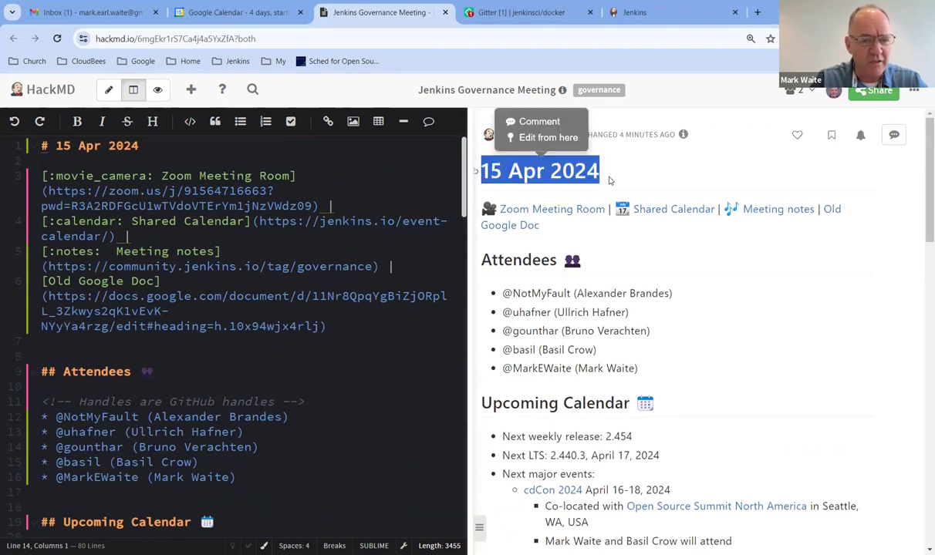
pyautogui.scroll(-4, 142, 398)
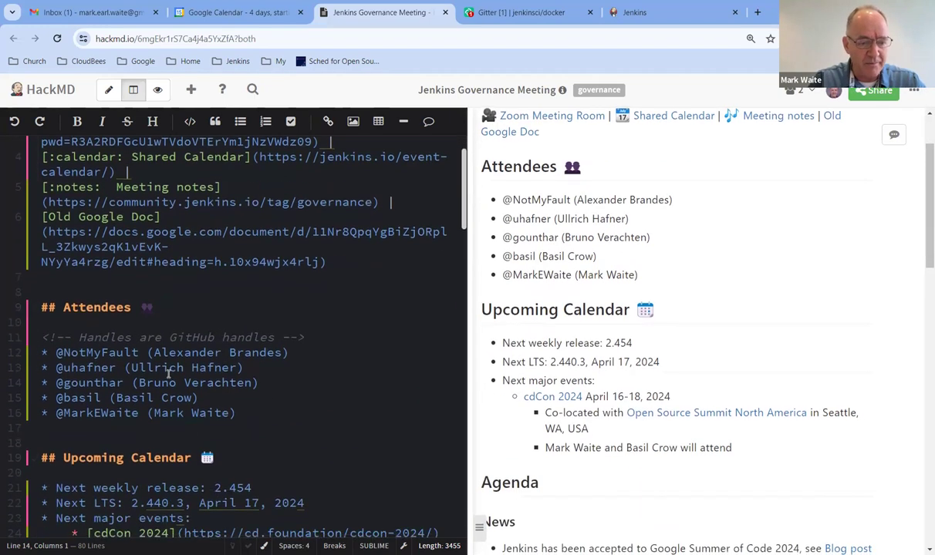
pyautogui.scroll(-1, 215, 297)
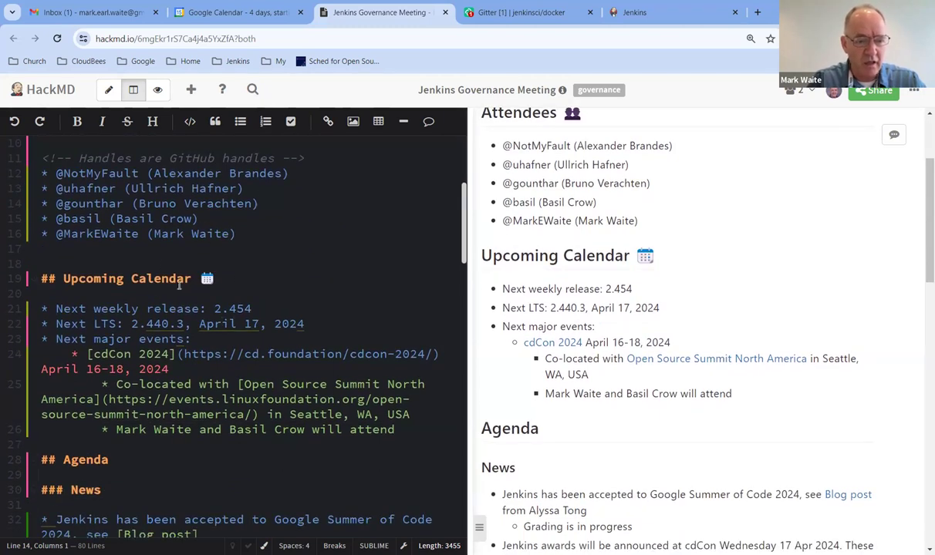
pyautogui.moveTo(63, 279); pyautogui.dragTo(184, 278)
pyautogui.scroll(-1, 127, 273)
pyautogui.scroll(-1, 126, 273)
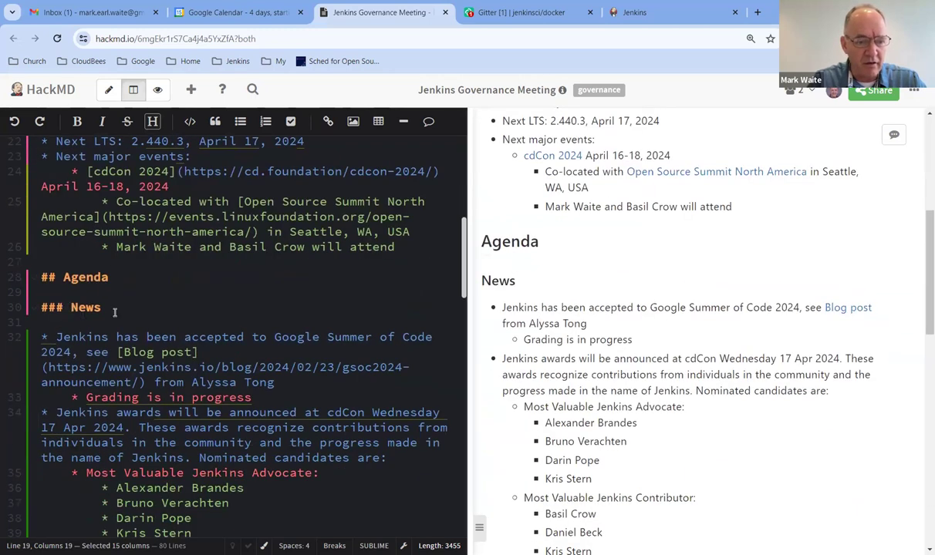
pyautogui.doubleClick(147, 291)
pyautogui.scroll(-3, 147, 291)
pyautogui.scroll(-2, 146, 291)
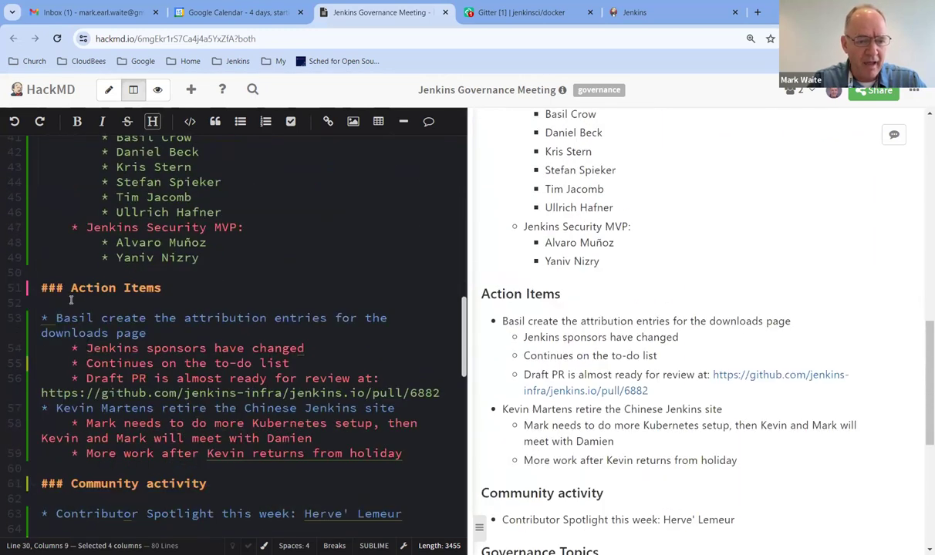
# Review the action items, community activity and governance topics, including Azure expenses, AWS credits and Spring Security 5.8.x support
pyautogui.moveTo(70, 288); pyautogui.dragTo(193, 294)
pyautogui.scroll(-3, 193, 294)
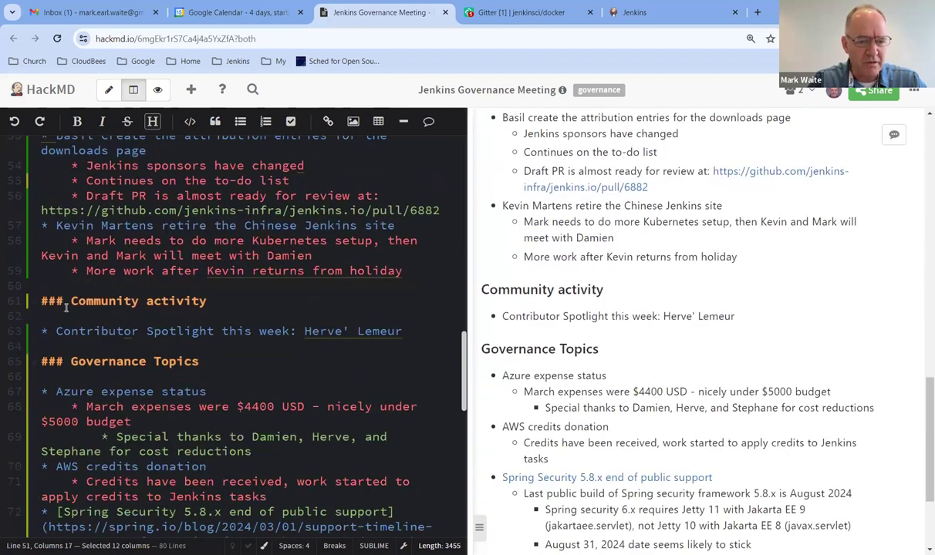
pyautogui.moveTo(70, 301); pyautogui.dragTo(207, 289)
pyautogui.scroll(-3, 74, 249)
pyautogui.moveTo(70, 240); pyautogui.dragTo(199, 240)
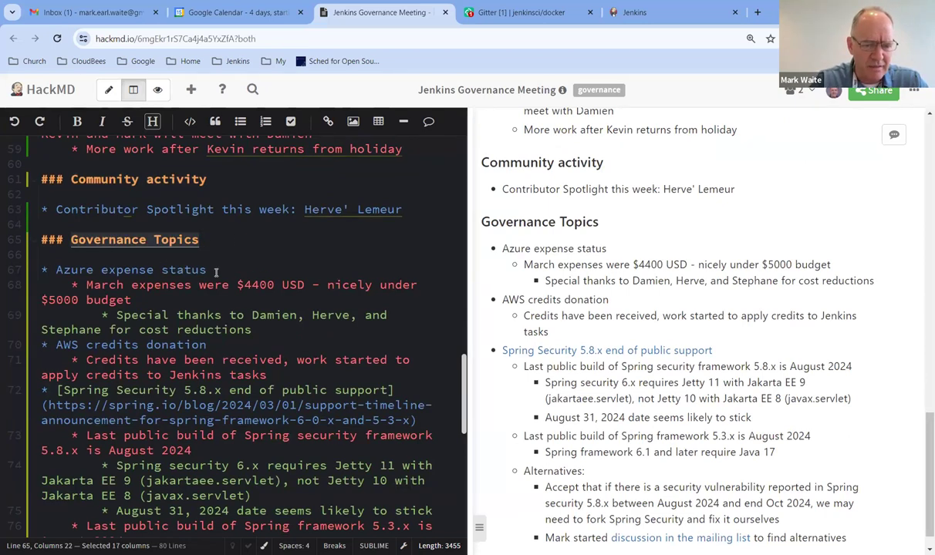
pyautogui.moveTo(51, 270); pyautogui.dragTo(207, 270)
pyautogui.scroll(-2, 100, 294)
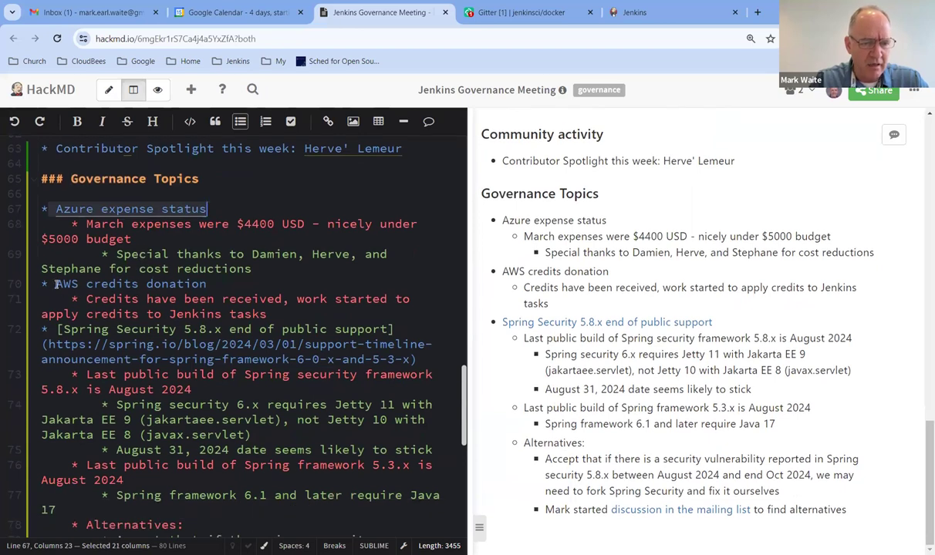
pyautogui.moveTo(56, 284); pyautogui.dragTo(208, 284)
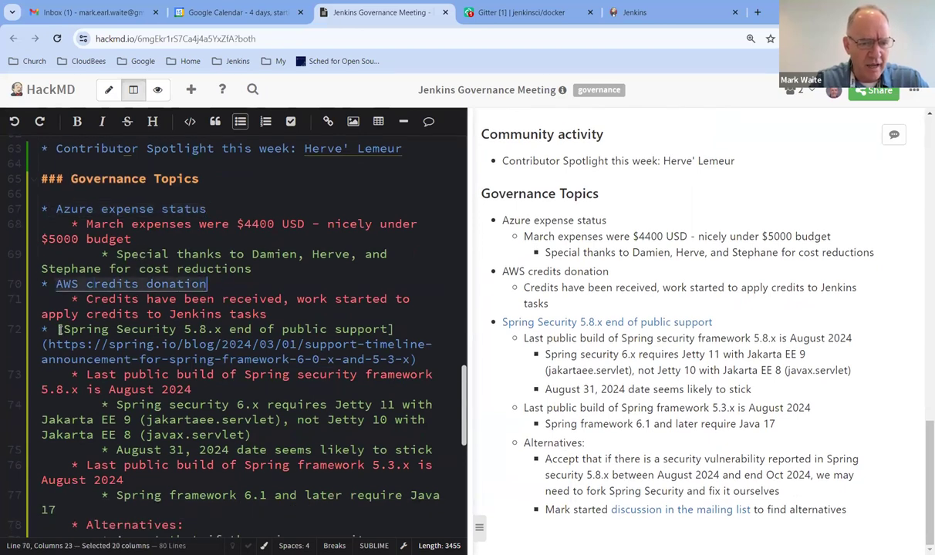
pyautogui.moveTo(57, 329); pyautogui.dragTo(389, 330)
pyautogui.scroll(-3, 256, 299)
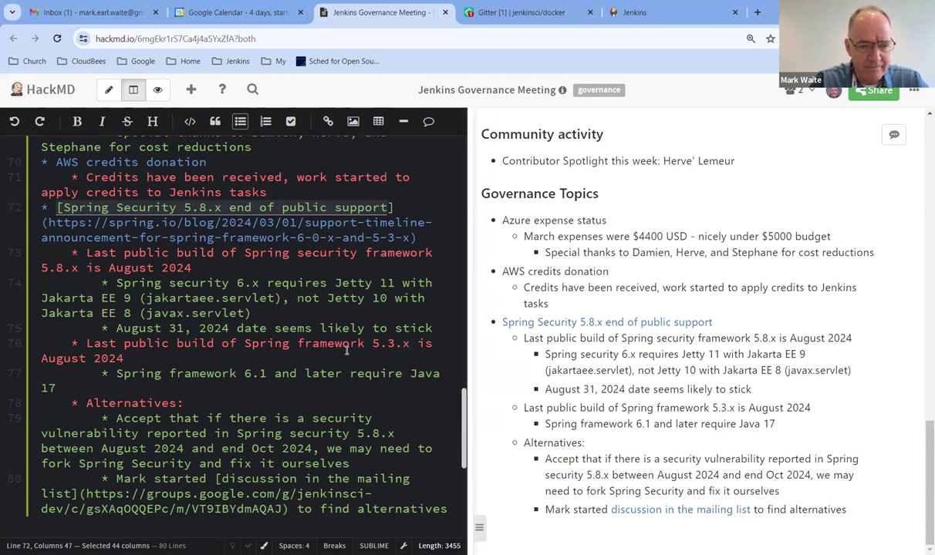
pyautogui.scroll(10, 324, 339)
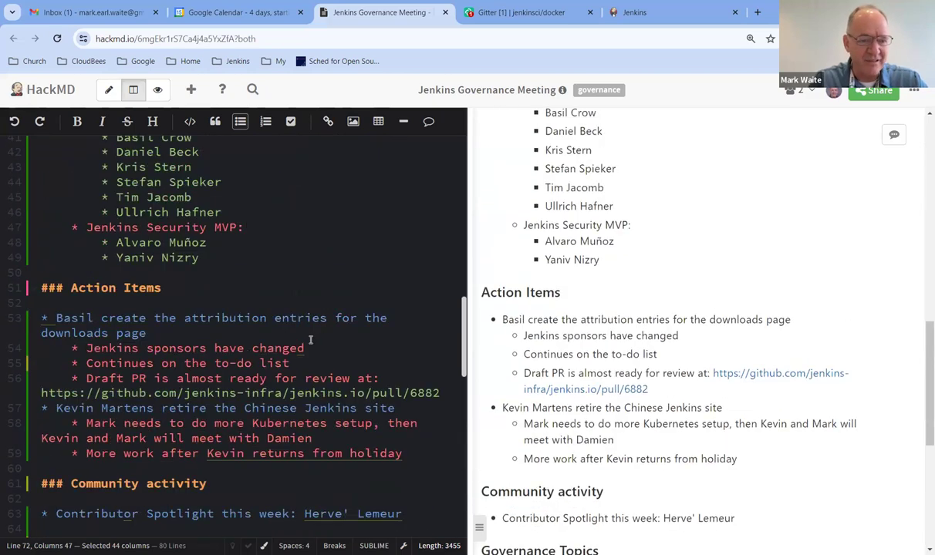
pyautogui.scroll(15, 310, 339)
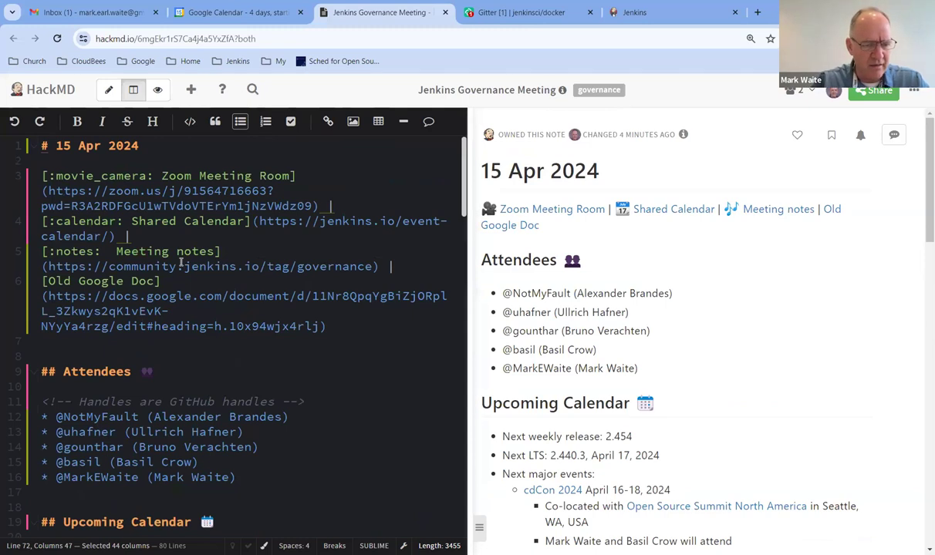
# Add a new bullet below the last entry in the Attendees list
pyautogui.scroll(-2, 323, 344)
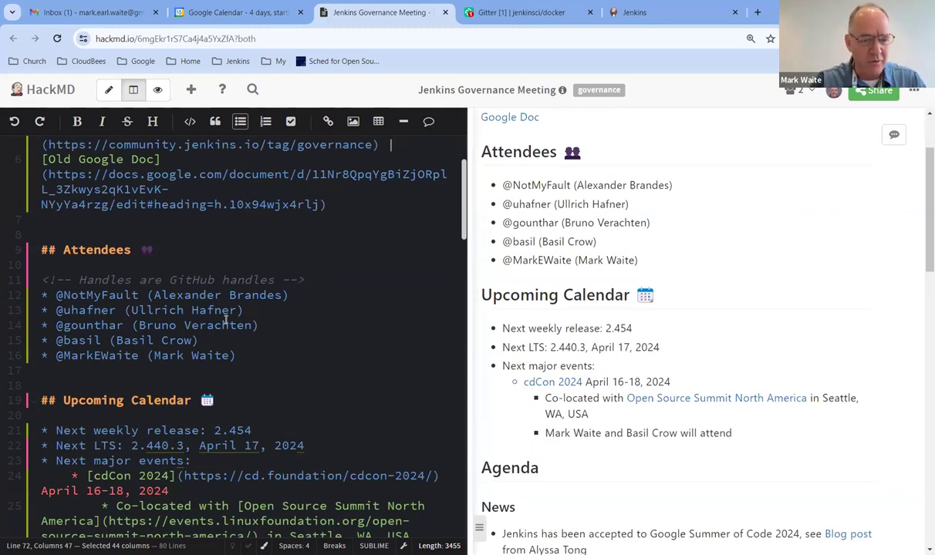
pyautogui.click(250, 360)
pyautogui.press('Return')
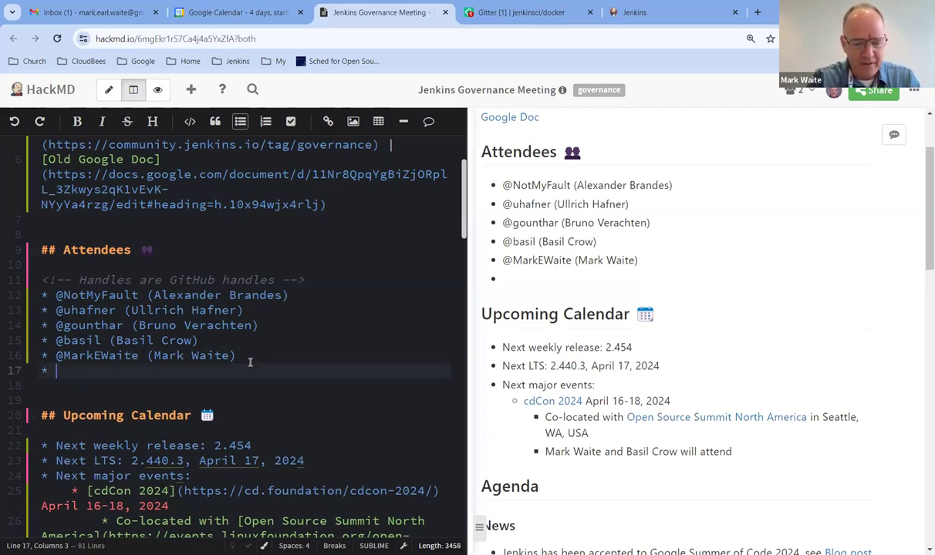
pyautogui.write('@Siri')
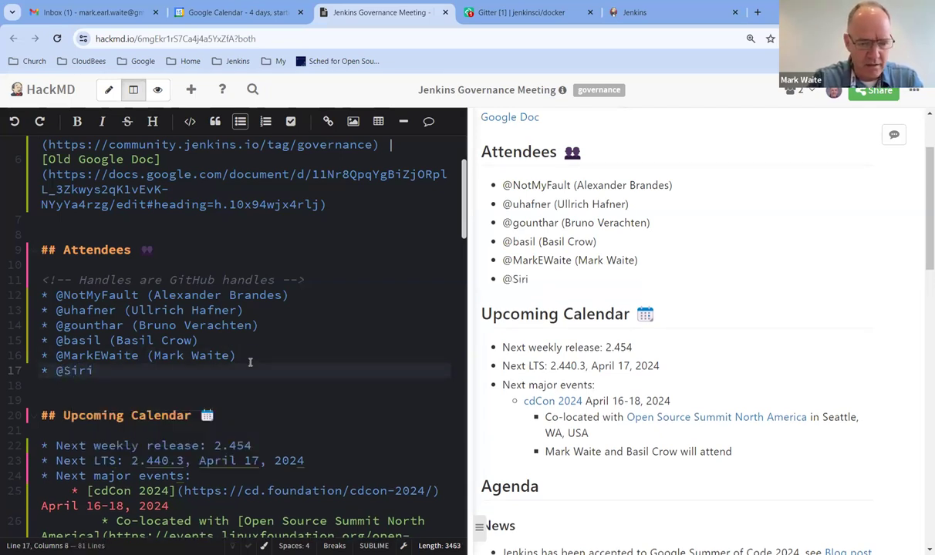
pyautogui.press('BackSpace')
pyautogui.press('BackSpace')
pyautogui.press('BackSpace')
pyautogui.press('BackSpace')
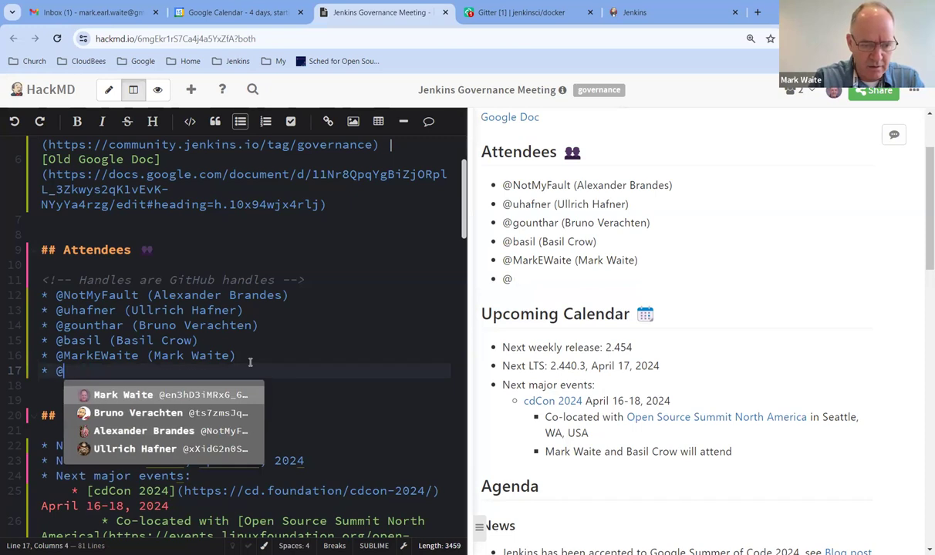
pyautogui.write('S')
pyautogui.press('BackSpace')
pyautogui.press('BackSpace')
# Enter the full names of two more attendees as separate bullets, without GitHub handles, at the end of the Attendees list
pyautogui.write('Srik')
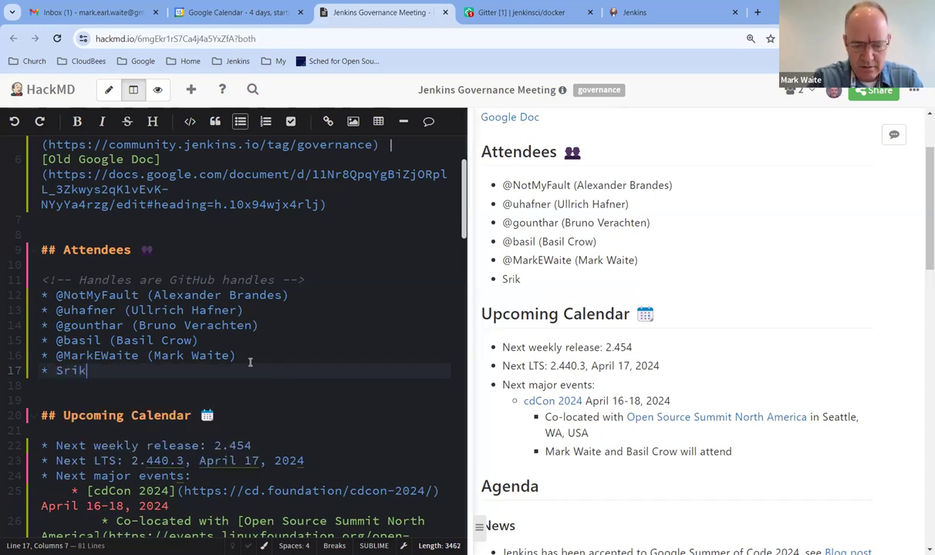
pyautogui.write('anth Jana')
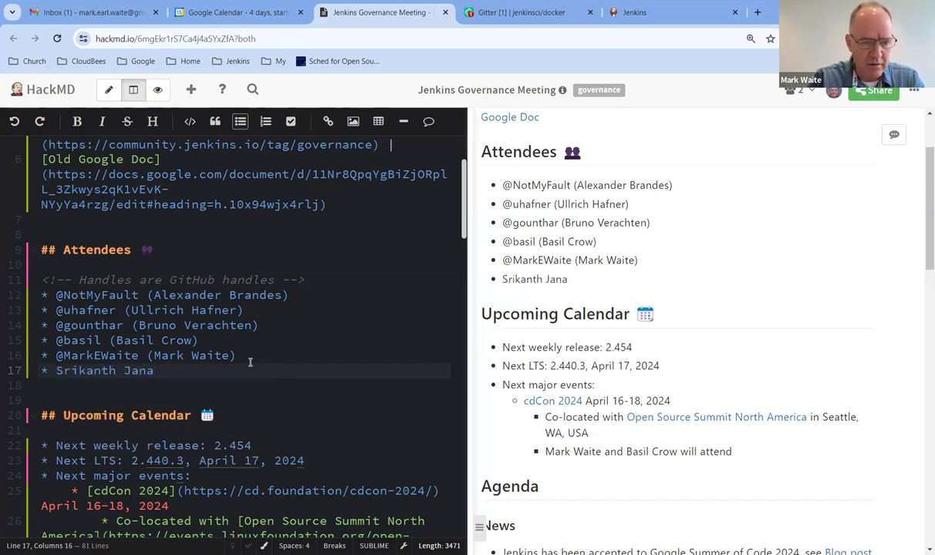
pyautogui.press('Return')
pyautogui.write('K')
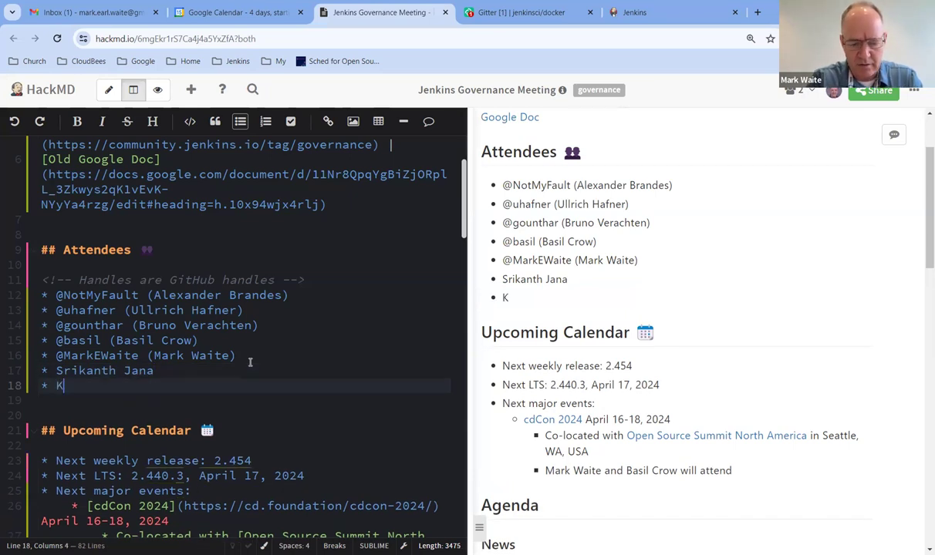
pyautogui.write('evin Ma')
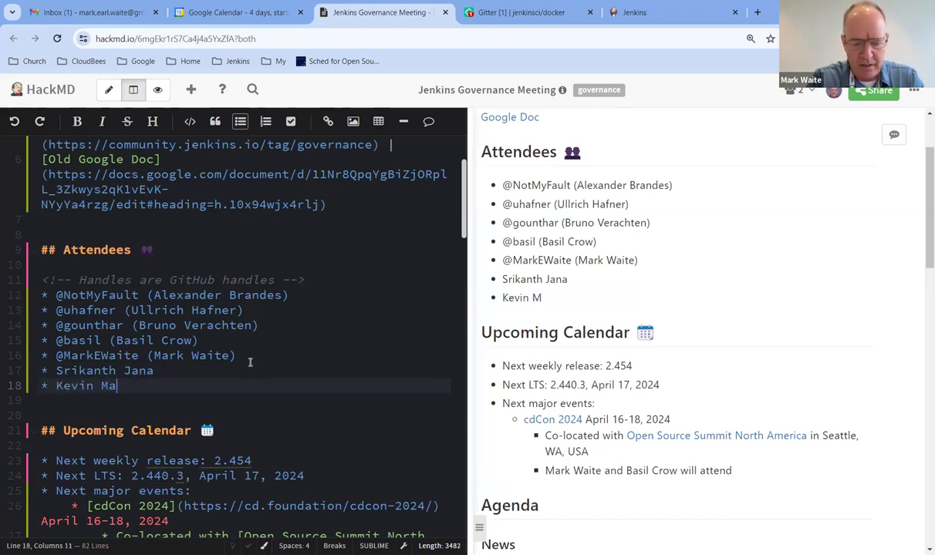
pyautogui.write('rtens')
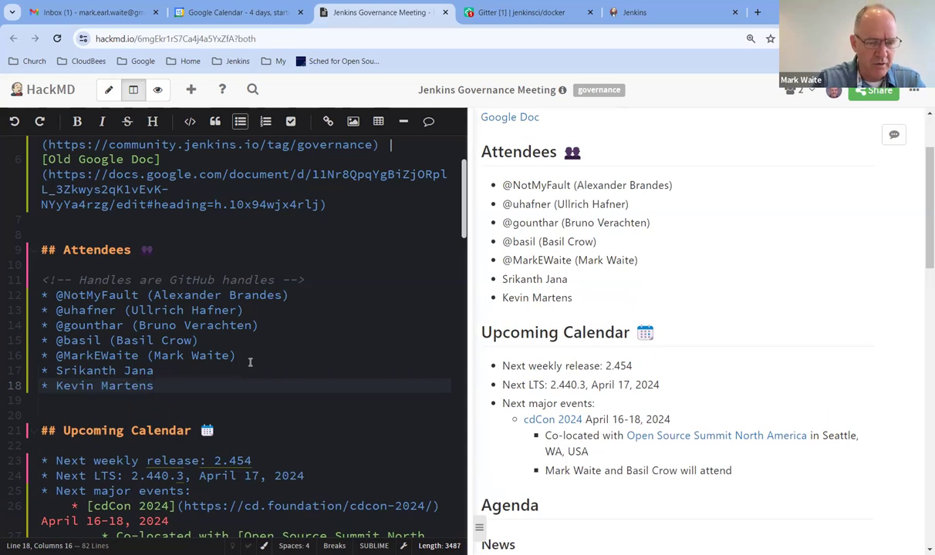
# Delete the fourth attendee's entry, including its bullet line, from the Attendees list
pyautogui.press('Up')
pyautogui.press('Up')
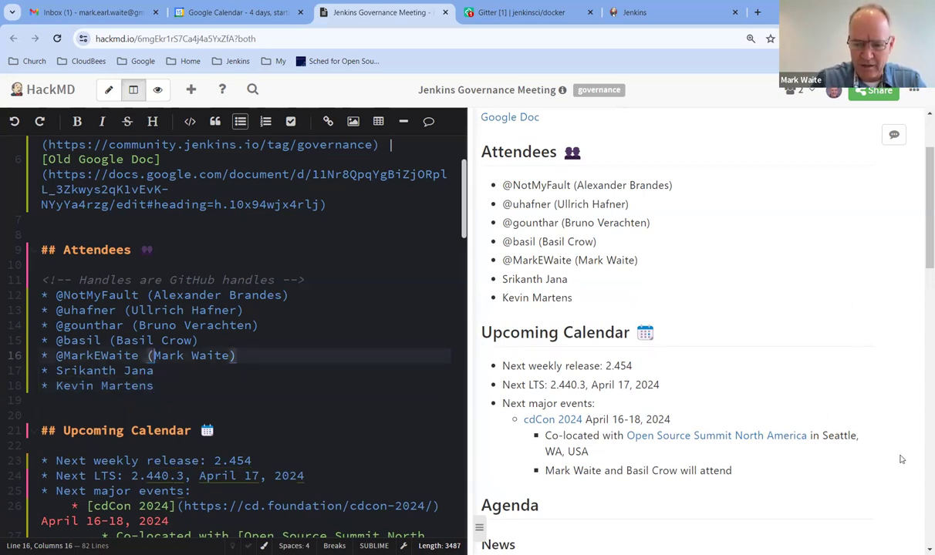
pyautogui.click(206, 343)
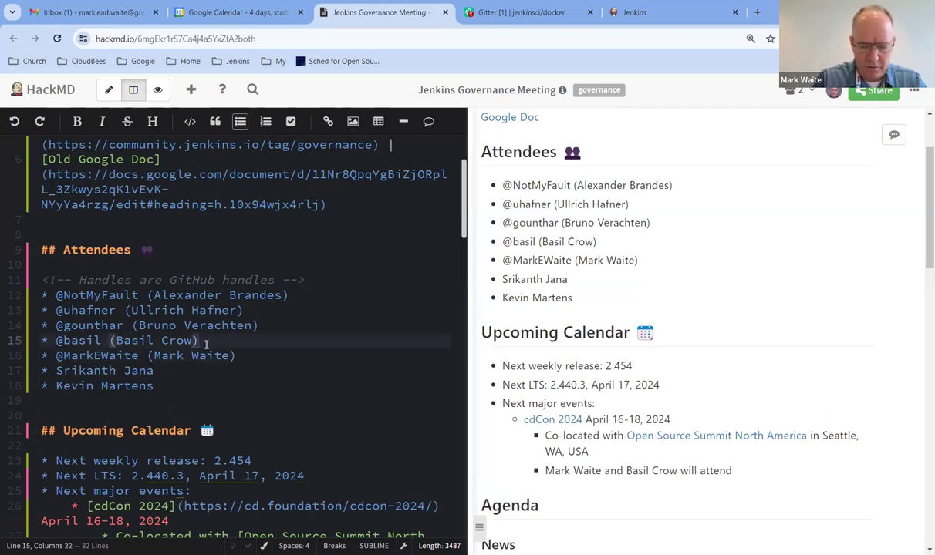
pyautogui.hotkey('ctrl', 'shift', 'Left')
pyautogui.hotkey('ctrl', 'shift', 'Left')
pyautogui.hotkey('ctrl', 'shift', 'Left')
pyautogui.hotkey('ctrl', 'shift', 'Left')
pyautogui.hotkey('ctrl', 'shift', 'Left')
pyautogui.hotkey('ctrl', 'shift', 'Left')
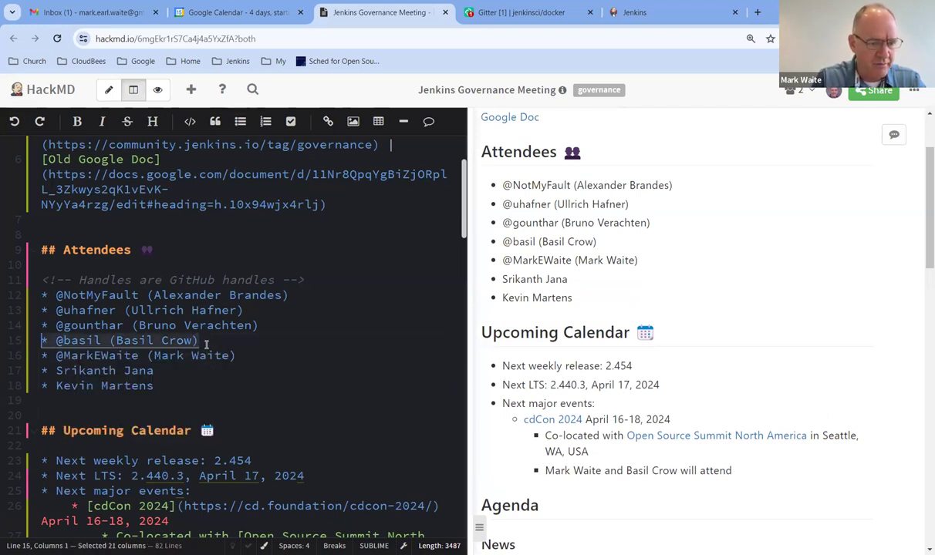
pyautogui.press('BackSpace')
pyautogui.press('BackSpace')
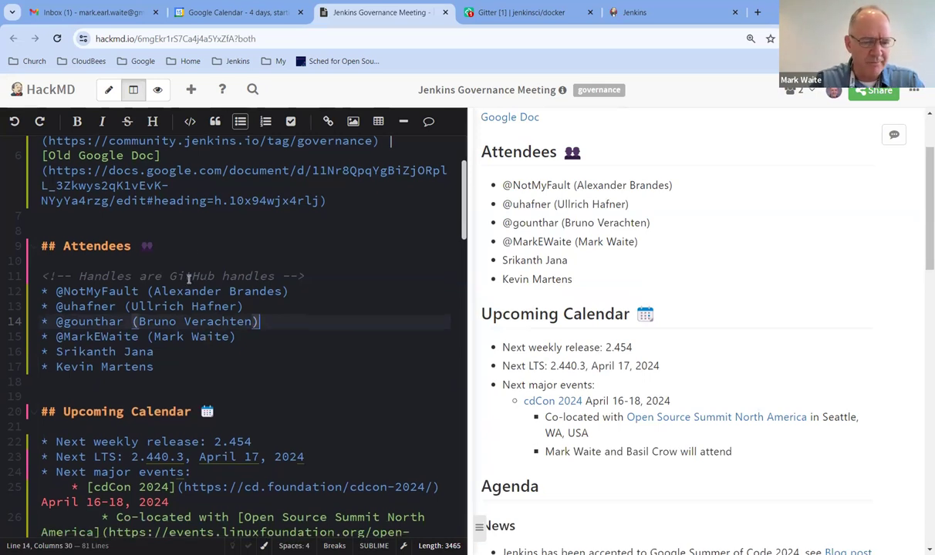
# Examine the Upcoming Calendar section, covering the next weekly release, the next LTS date and the cdCon 2024 event
pyautogui.scroll(-3, 188, 276)
pyautogui.scroll(-2, 189, 276)
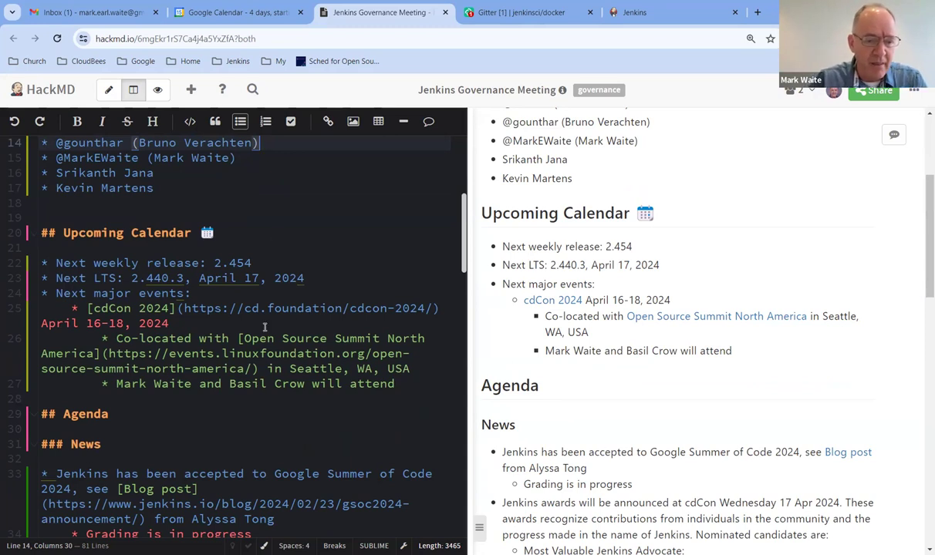
pyautogui.moveTo(307, 278); pyautogui.dragTo(133, 281)
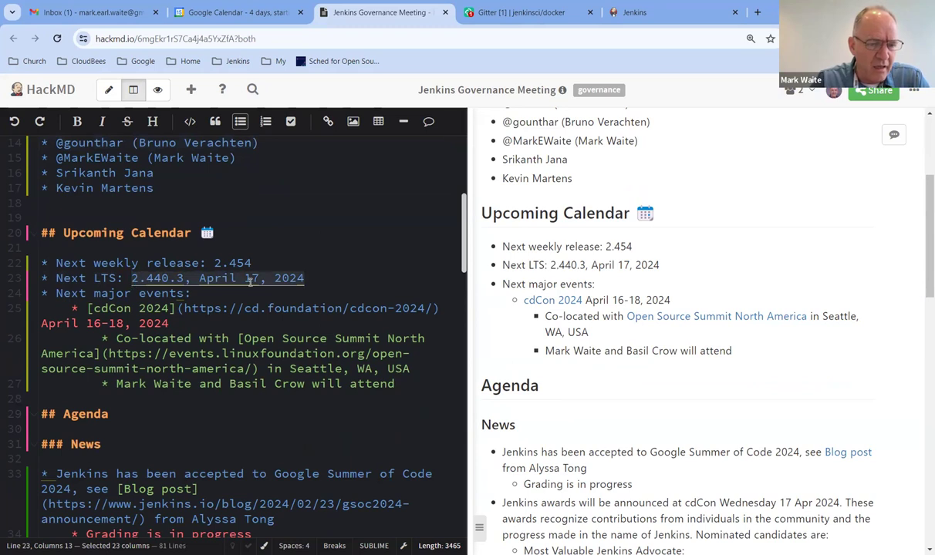
pyautogui.click(309, 280)
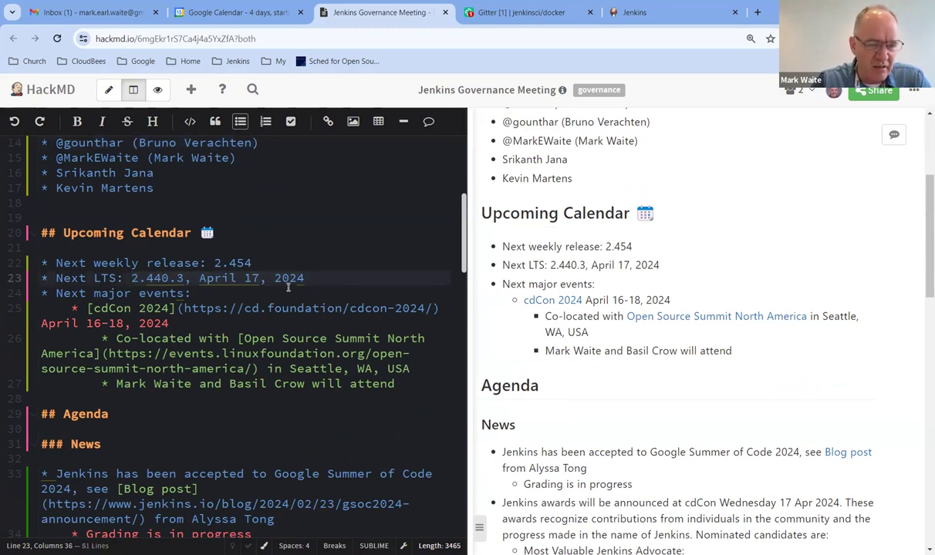
pyautogui.scroll(-1, 313, 261)
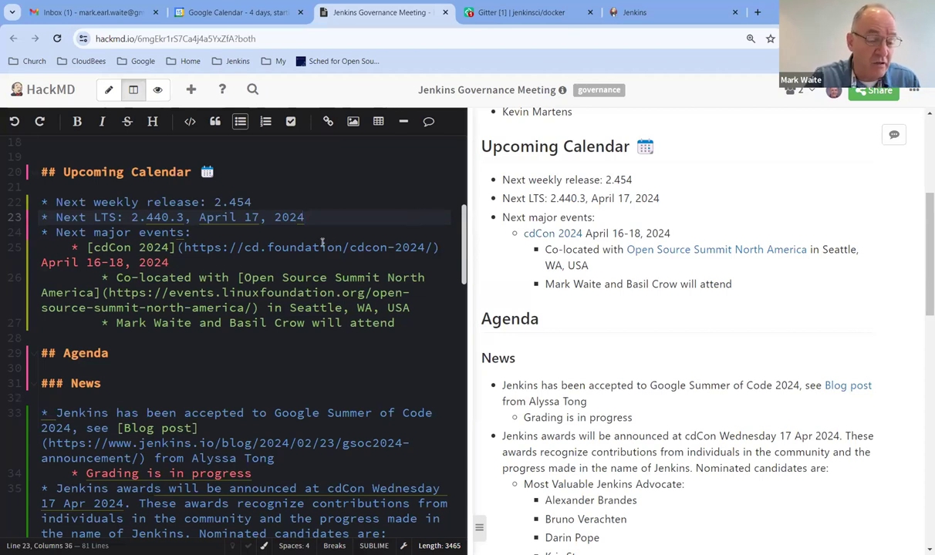
pyautogui.scroll(-1, 334, 247)
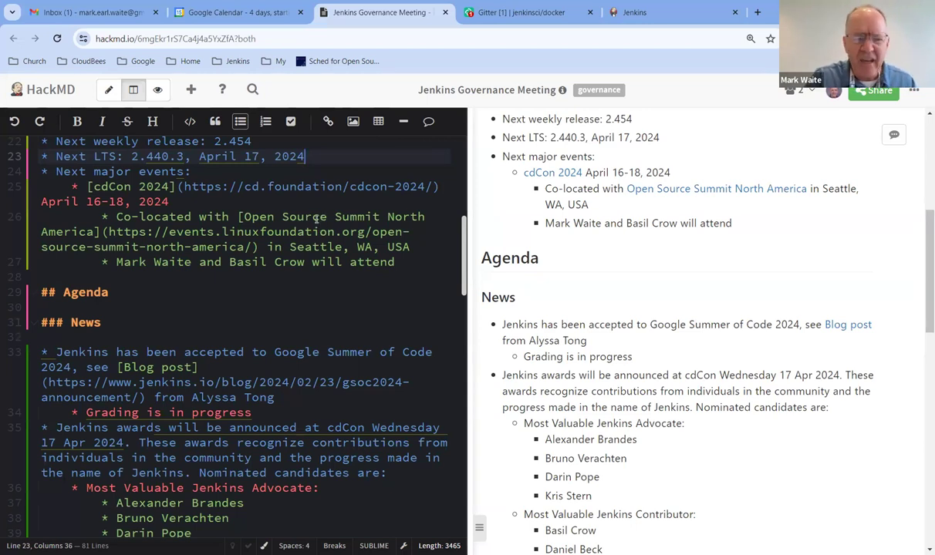
pyautogui.scroll(2, 315, 216)
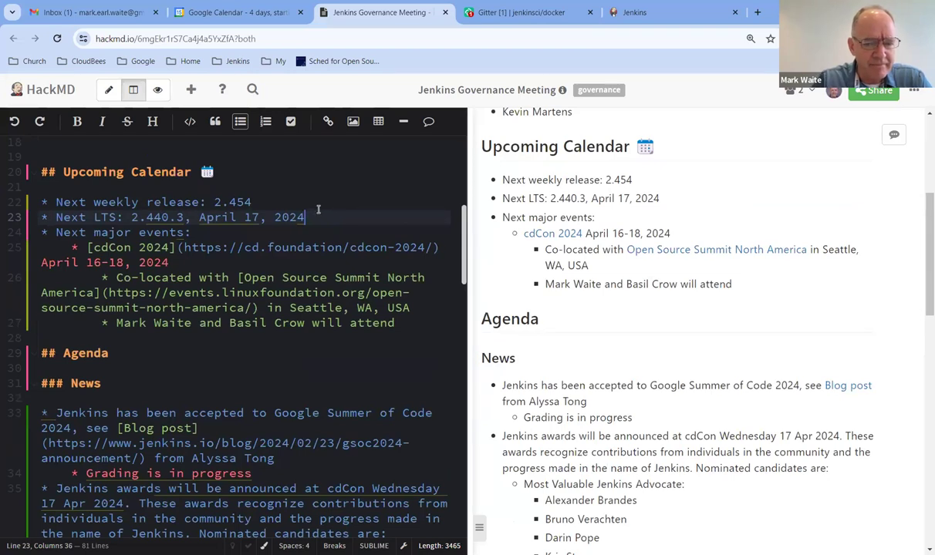
# Examine the Google Summer of Code 2024 item in the News section, including its grading sub-item
pyautogui.scroll(-5, 320, 212)
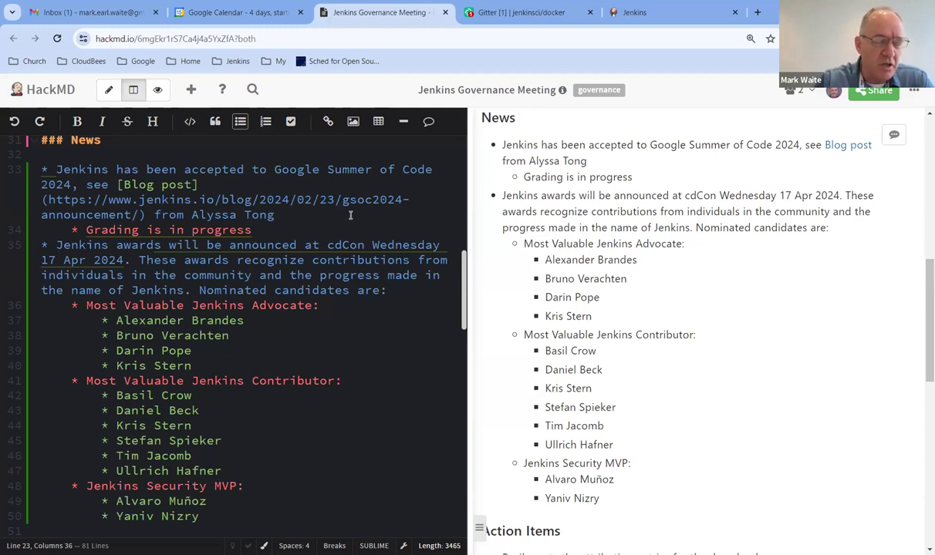
pyautogui.click(268, 171)
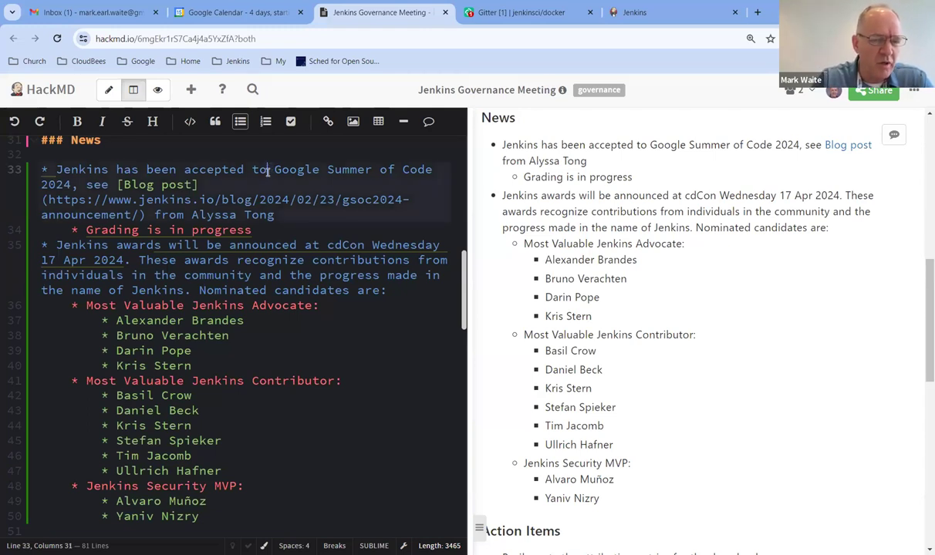
pyautogui.click(253, 230)
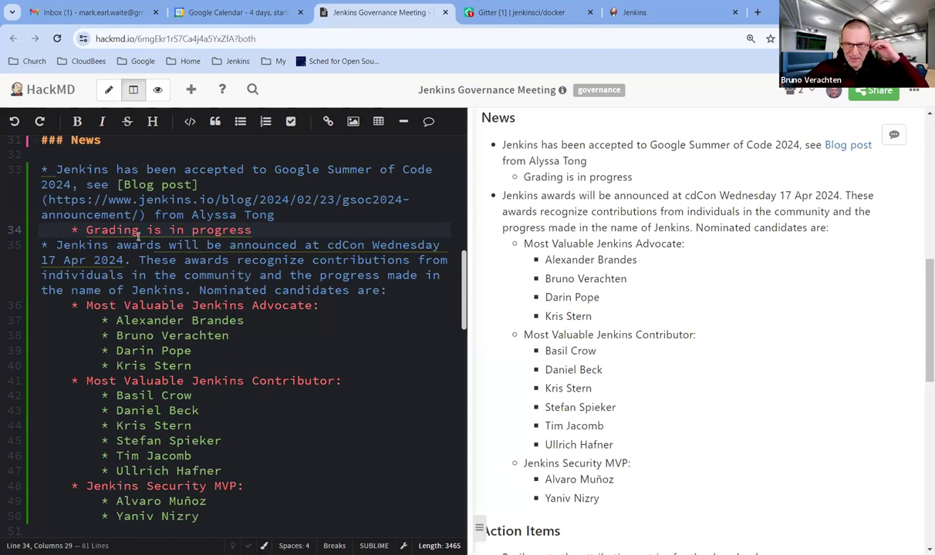
# Examine the Jenkins awards item in the News section, covering the Advocate, Contributor and Security MVP nominee lists
pyautogui.scroll(-1, 119, 221)
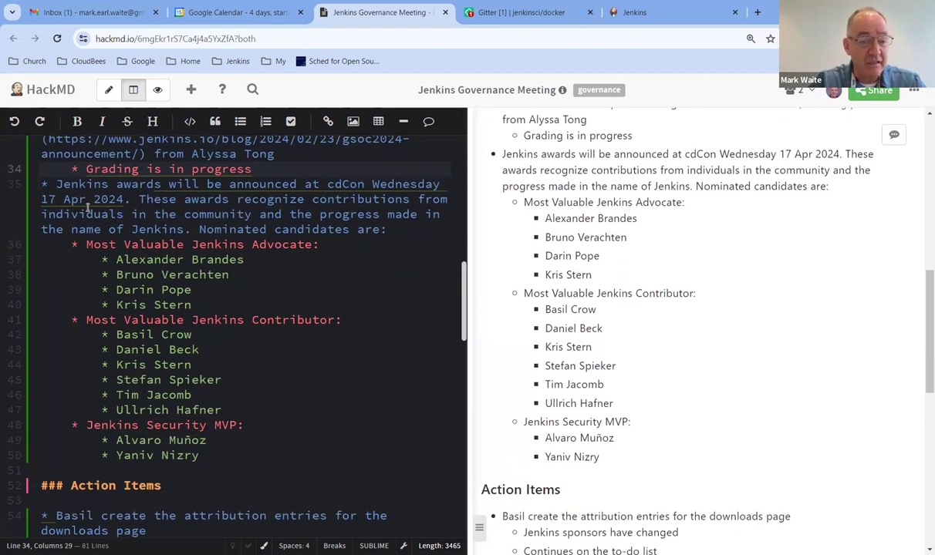
pyautogui.moveTo(55, 186); pyautogui.dragTo(366, 190)
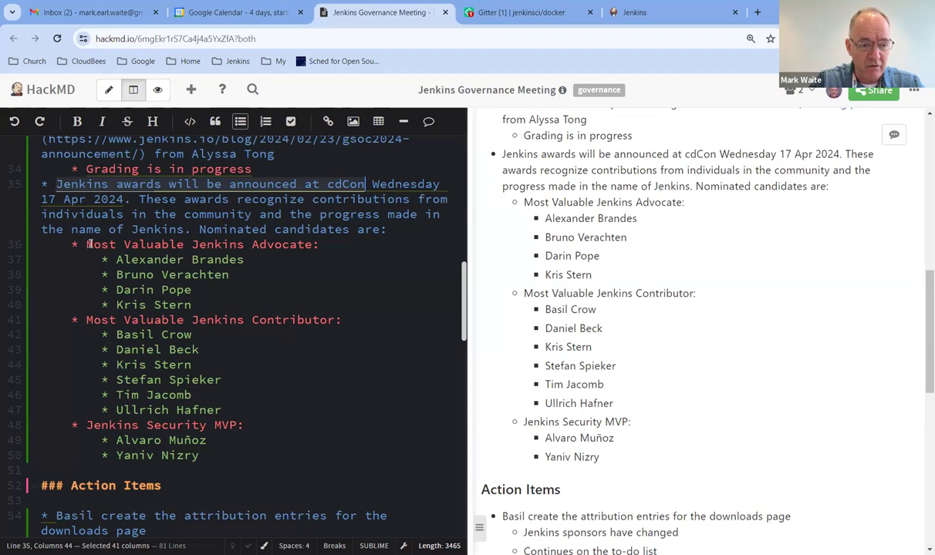
pyautogui.moveTo(86, 244); pyautogui.dragTo(312, 244)
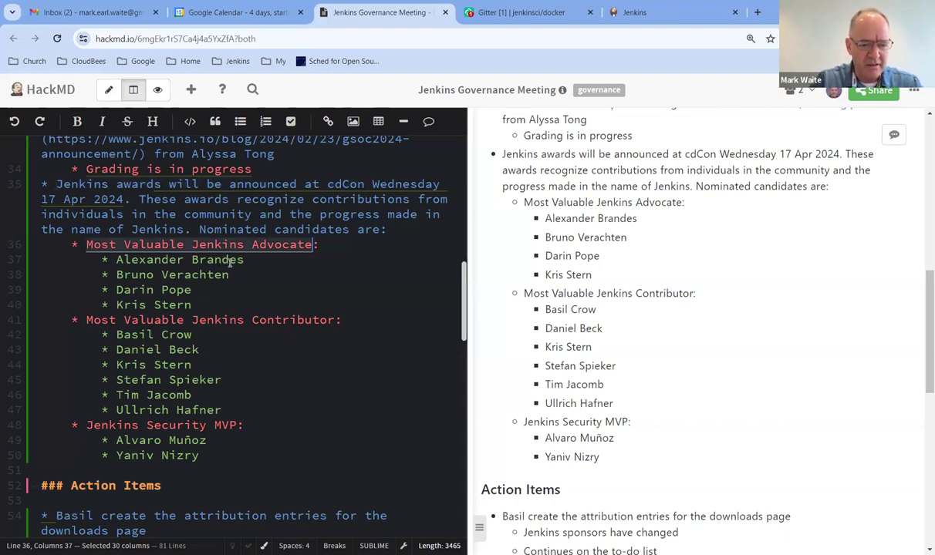
pyautogui.click(91, 319)
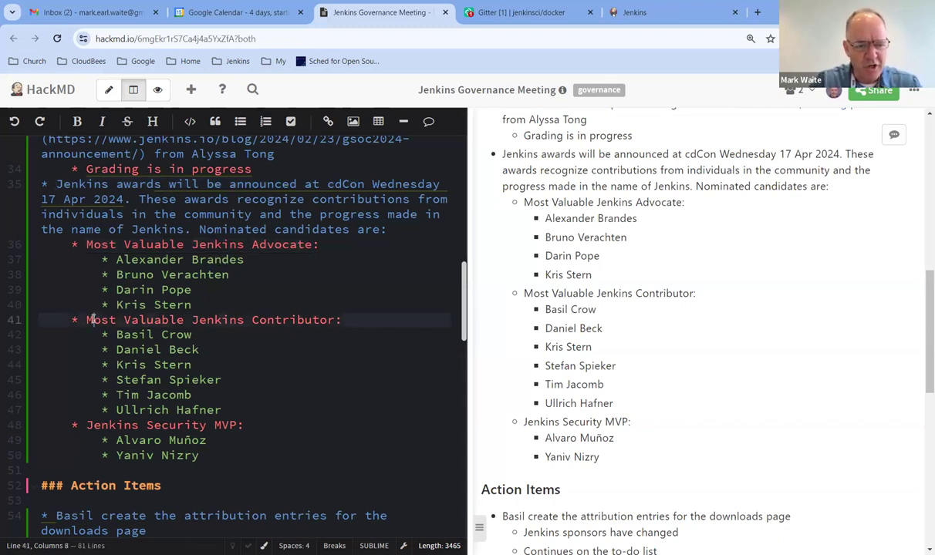
pyautogui.moveTo(91, 320); pyautogui.dragTo(319, 319)
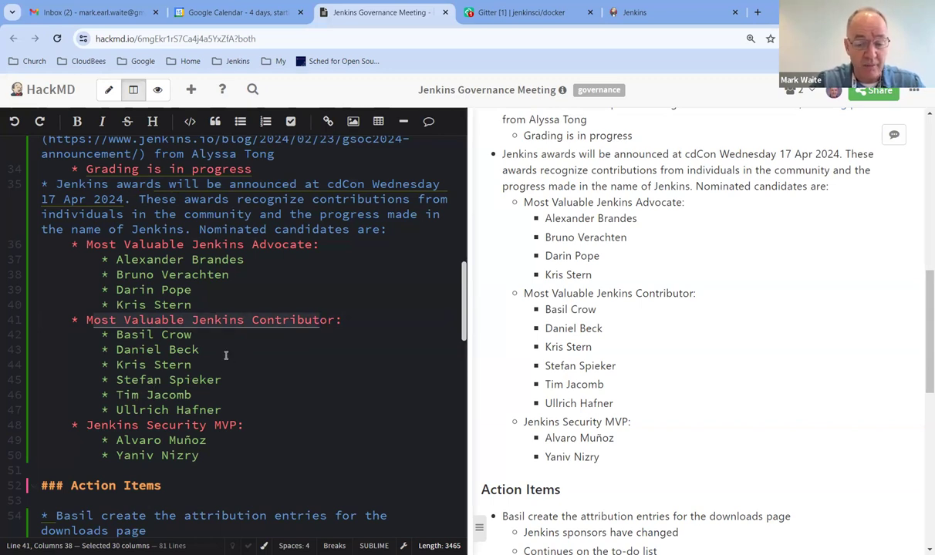
pyautogui.scroll(-2, 226, 355)
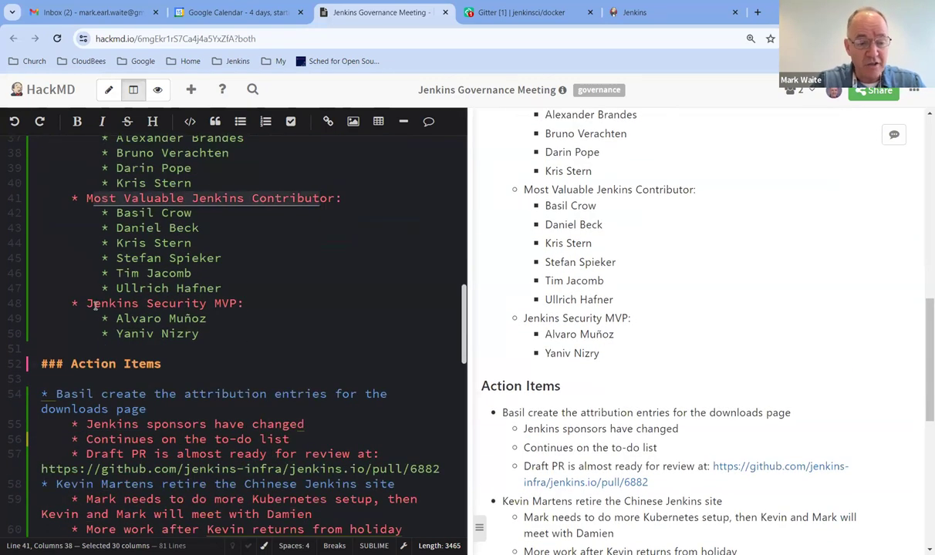
pyautogui.moveTo(87, 303); pyautogui.dragTo(219, 304)
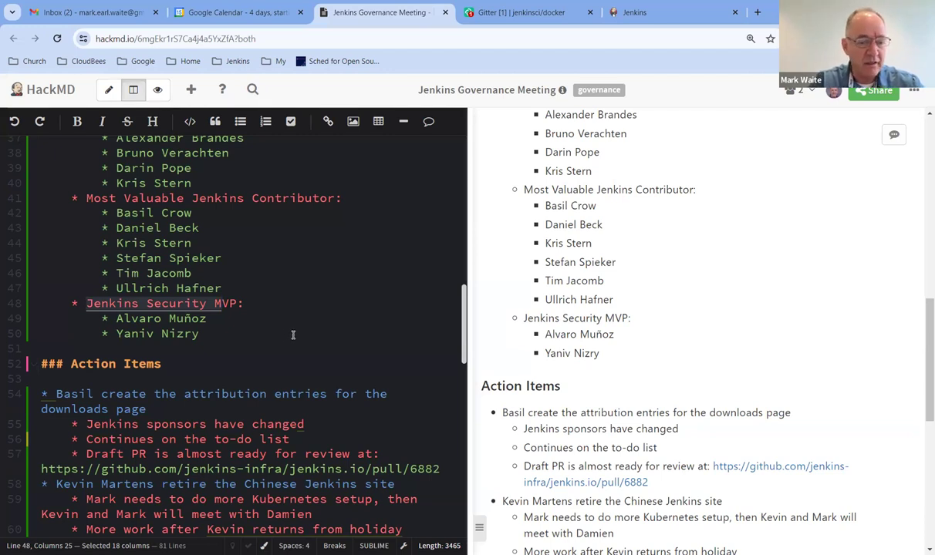
pyautogui.scroll(2, 318, 301)
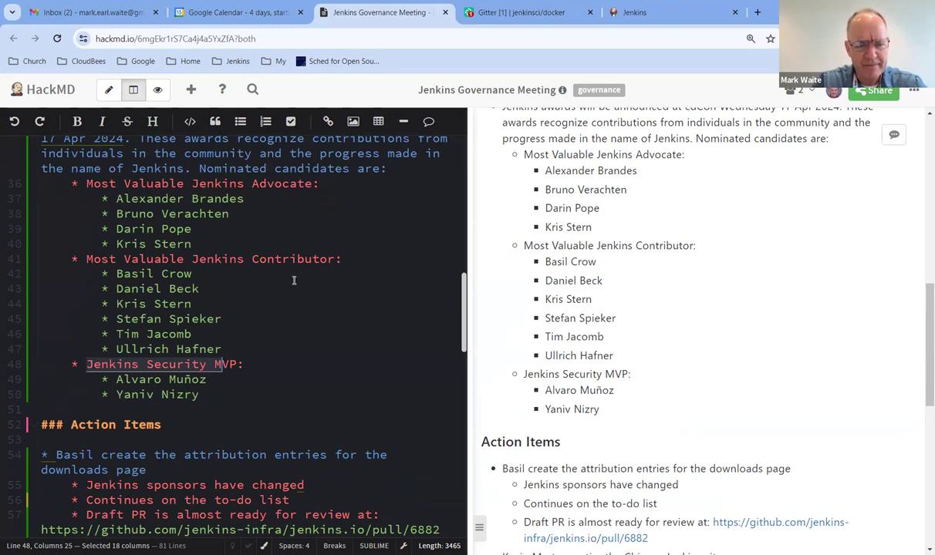
# Examine the Action Items section, covering the downloads page attribution entries and the retirement of the Chinese Jenkins site
pyautogui.scroll(-5, 294, 281)
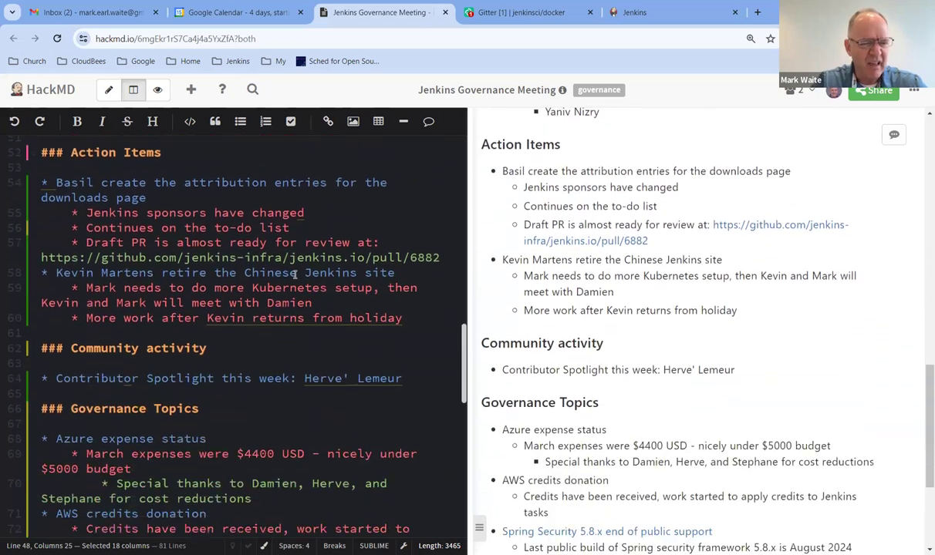
pyautogui.scroll(1, 294, 273)
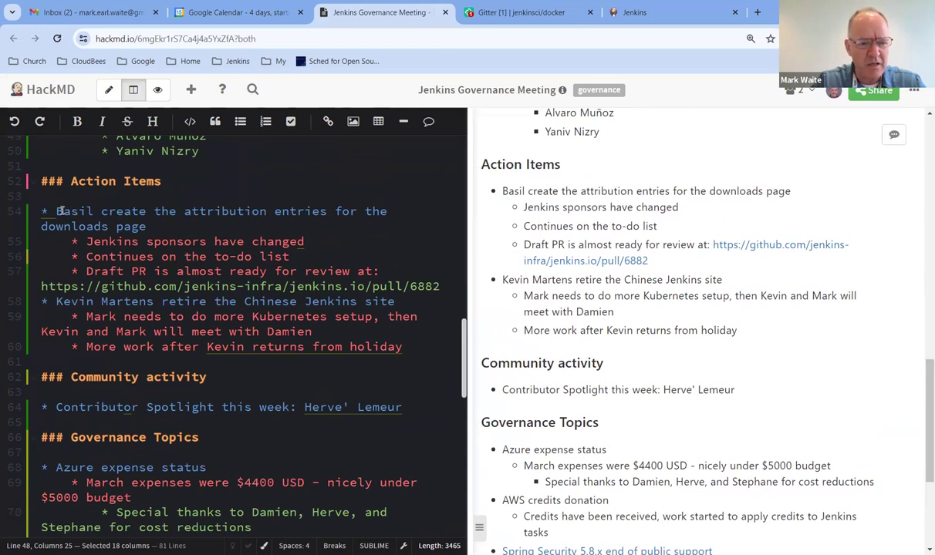
pyautogui.moveTo(55, 212); pyautogui.dragTo(146, 224)
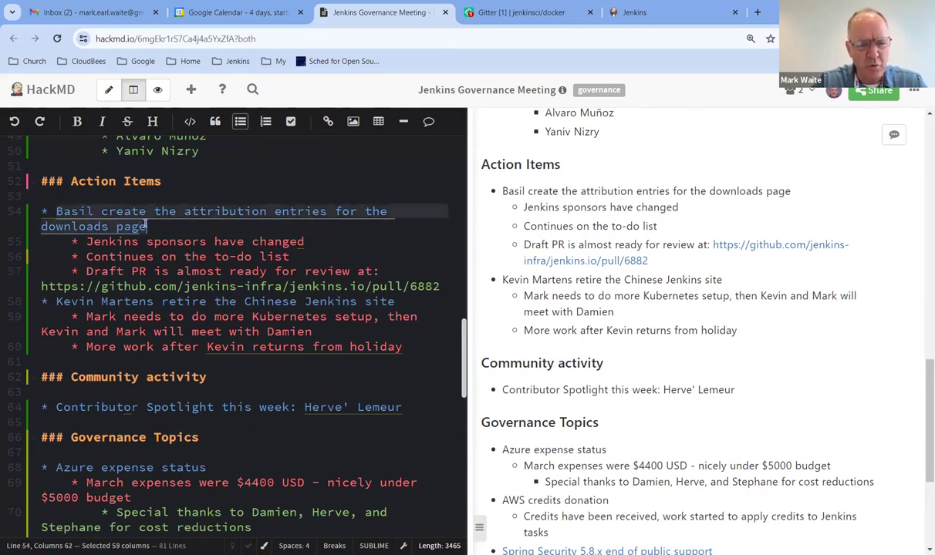
pyautogui.click(238, 242)
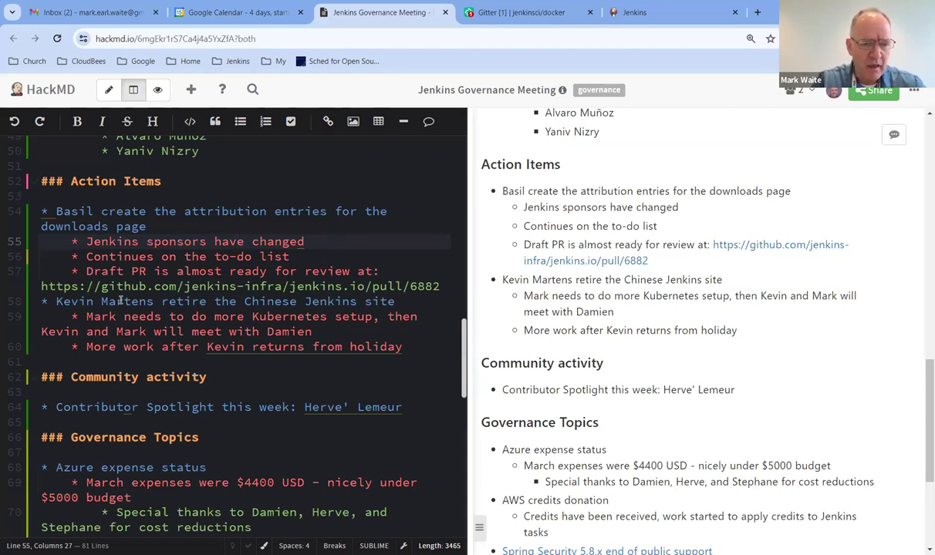
pyautogui.moveTo(56, 301); pyautogui.dragTo(395, 302)
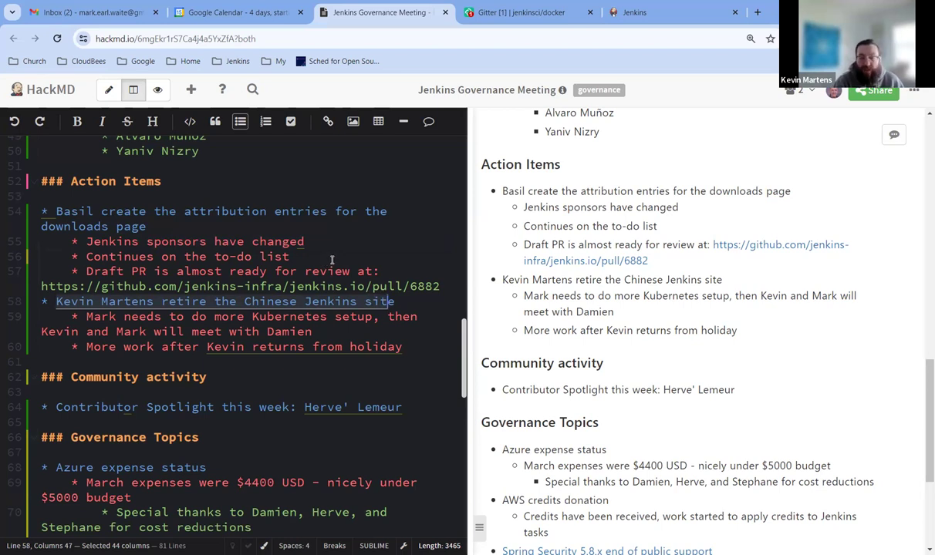
# Reword the last sub-item under the Chinese Jenkins site action item to "More work pending"
pyautogui.scroll(-1, 319, 244)
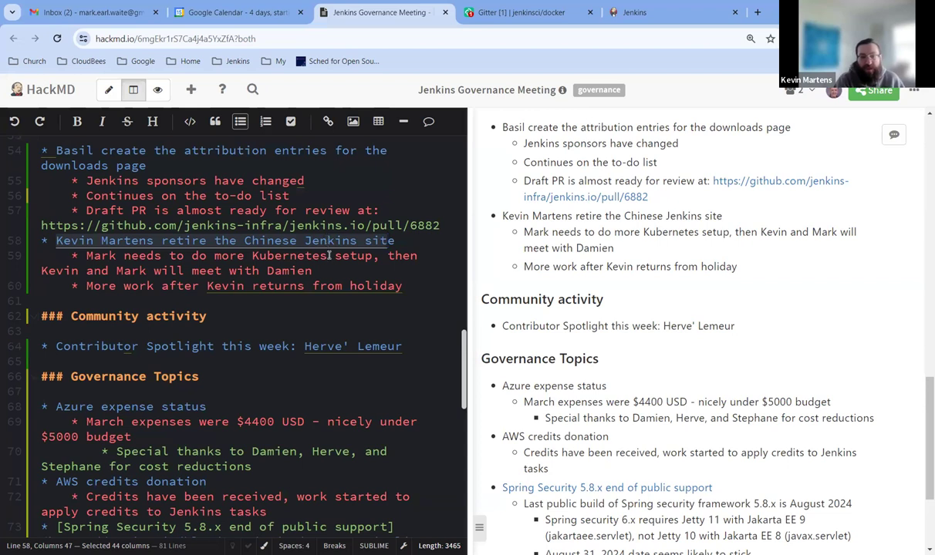
pyautogui.click(292, 267)
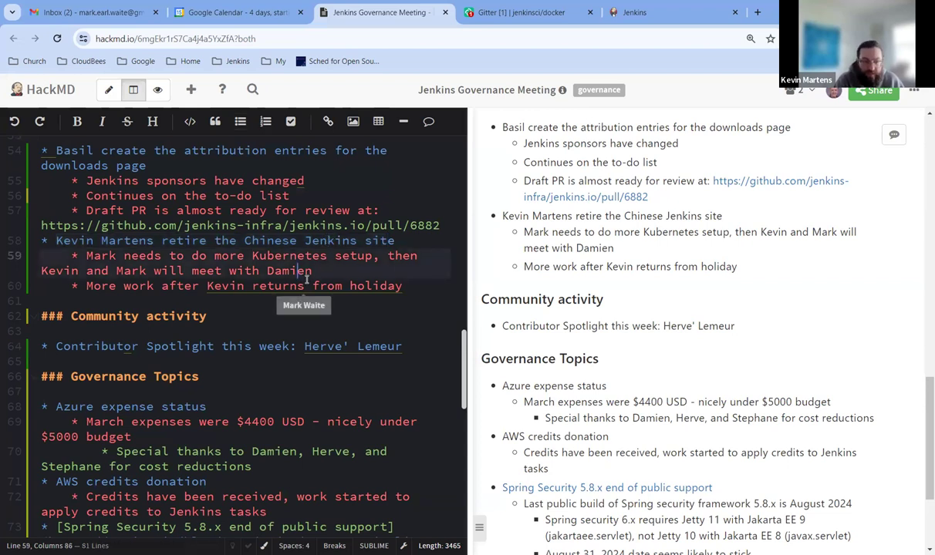
pyautogui.press('Down')
pyautogui.press('End')
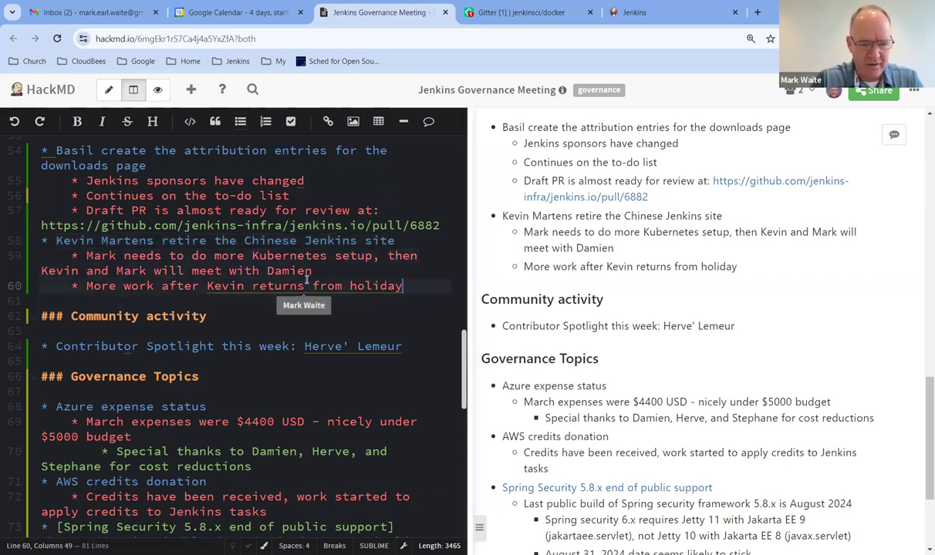
pyautogui.hotkey('ctrl', 'shift', 'Left')
pyautogui.hotkey('ctrl', 'shift', 'Left')
pyautogui.hotkey('ctrl', 'shift', 'Left')
pyautogui.hotkey('ctrl', 'shift', 'Left')
pyautogui.hotkey('ctrl', 'shift', 'Left')
pyautogui.hotkey('shift', 'Left')
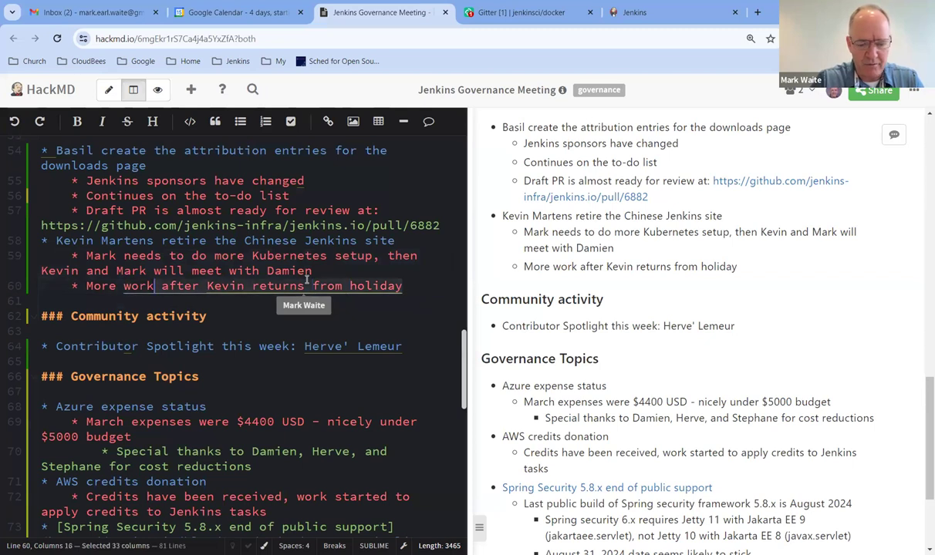
pyautogui.write('pending')
pyautogui.press('BackSpace')
pyautogui.press('BackSpace')
pyautogui.press('BackSpace')
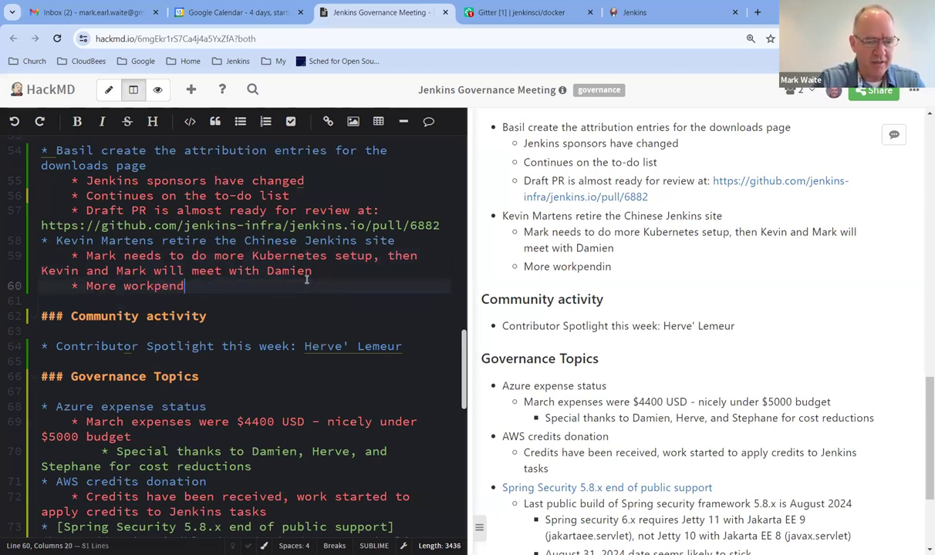
pyautogui.press('BackSpace')
pyautogui.press('BackSpace')
pyautogui.press('BackSpace')
pyautogui.press('BackSpace')
pyautogui.write('pen')
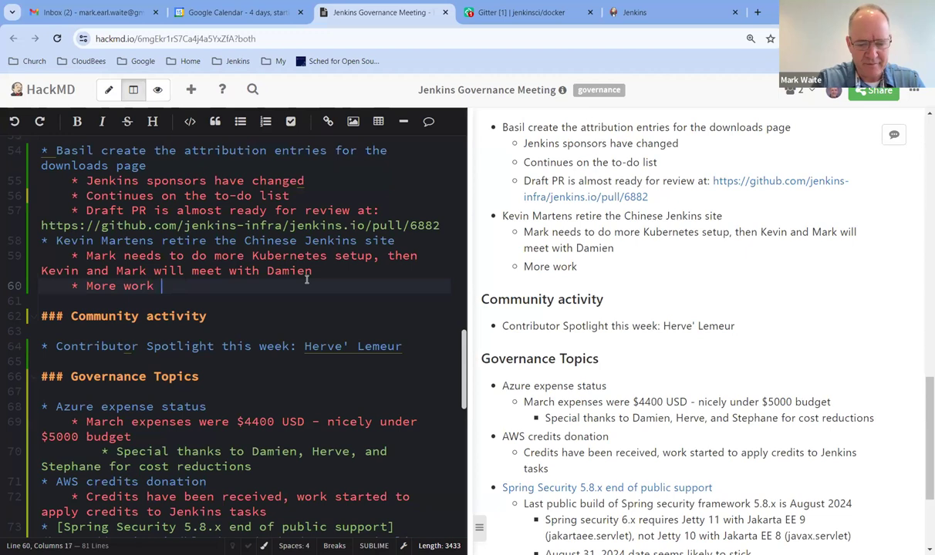
pyautogui.write('ding')
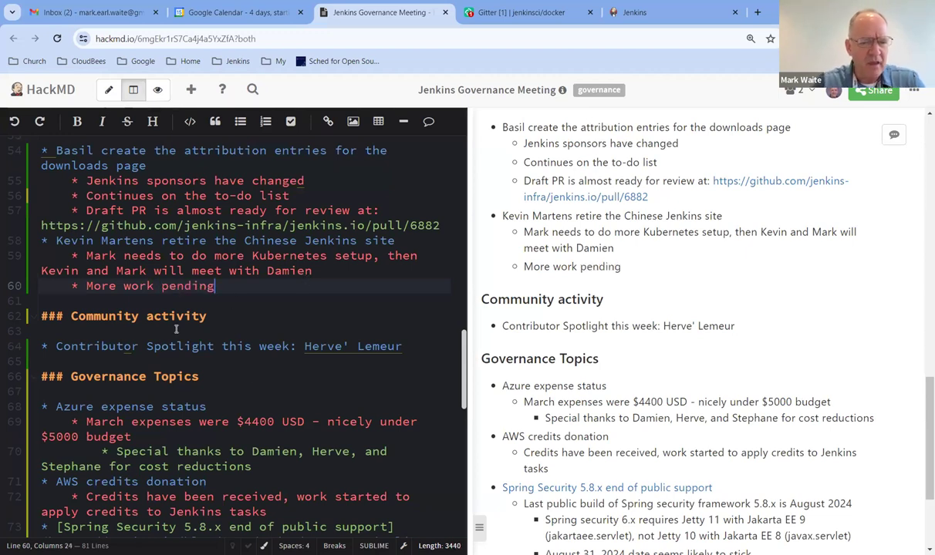
# Examine this week's Contributor Spotlight entry in the Community activity section
pyautogui.scroll(-1, 240, 328)
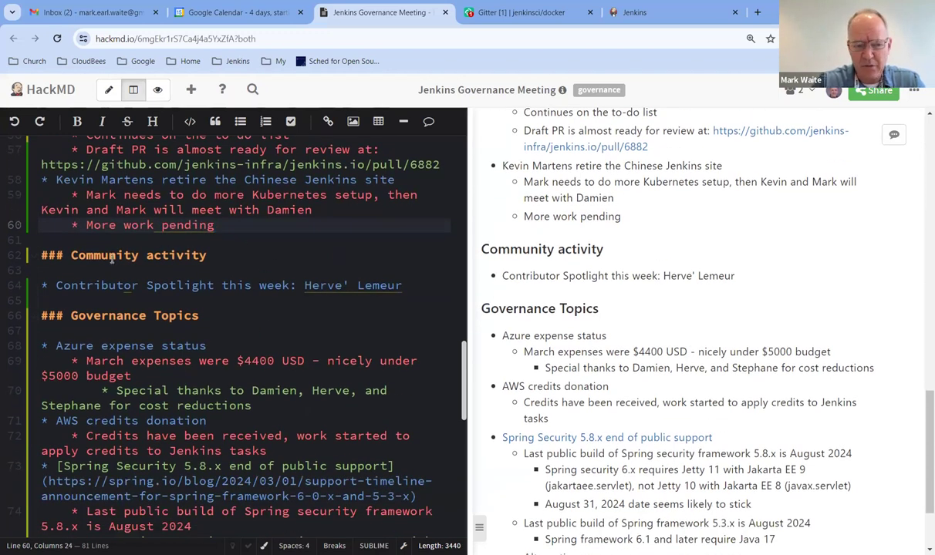
pyautogui.scroll(-1, 101, 239)
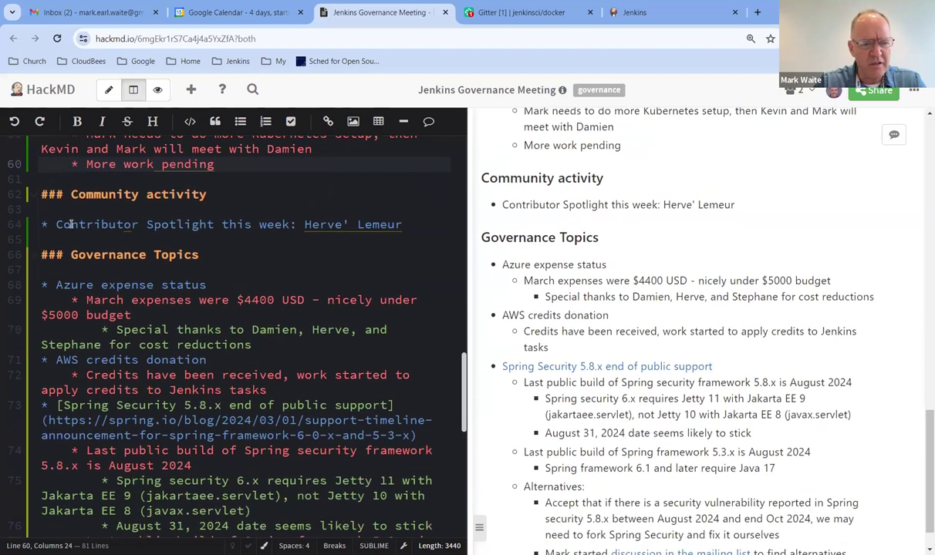
pyautogui.moveTo(49, 210); pyautogui.dragTo(415, 225)
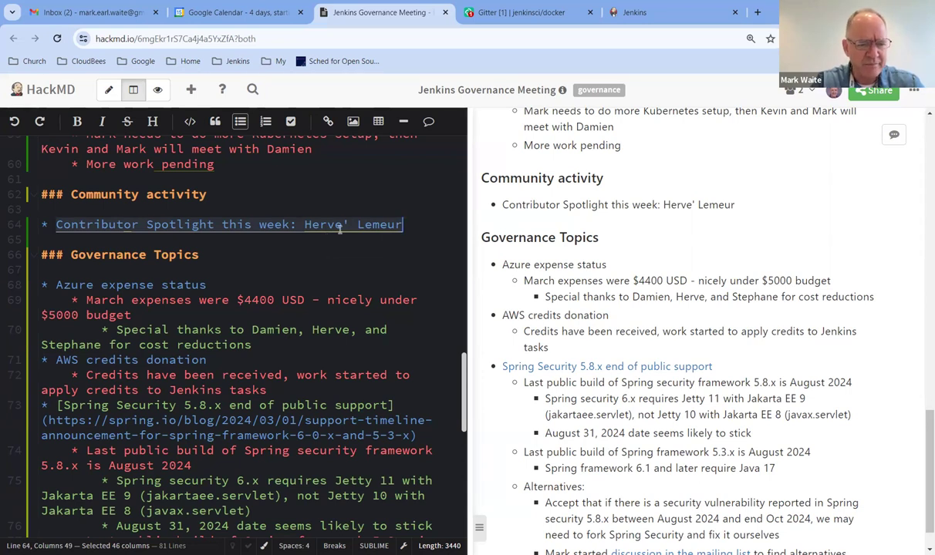
pyautogui.scroll(-1, 340, 224)
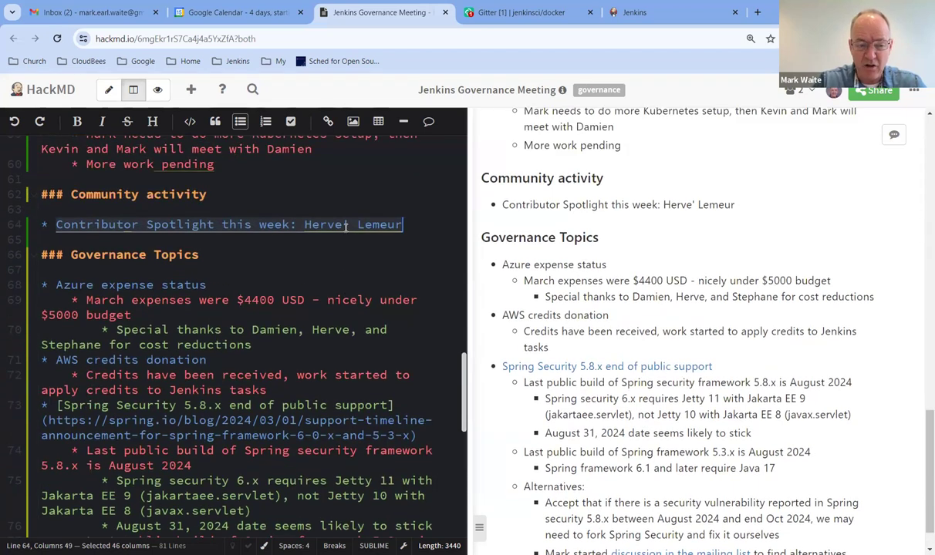
pyautogui.scroll(-1, 345, 226)
pyautogui.scroll(1, 345, 226)
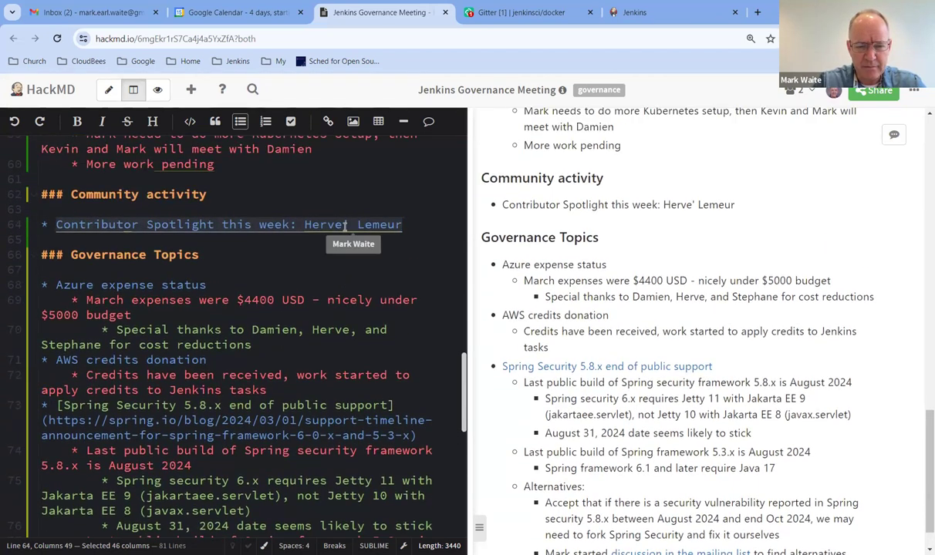
# Examine the Azure expense status and AWS credits donation items in the Governance Topics section
pyautogui.scroll(-2, 324, 216)
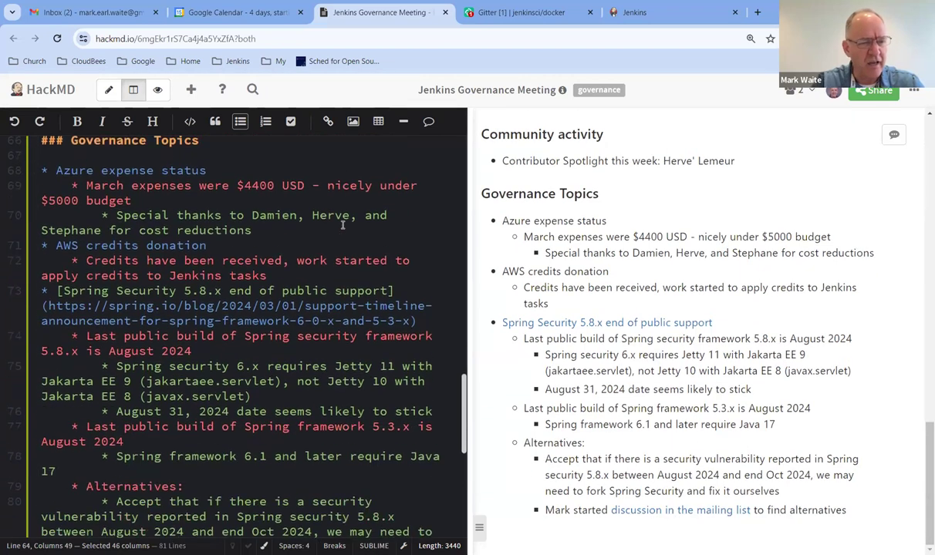
pyautogui.scroll(1, 266, 198)
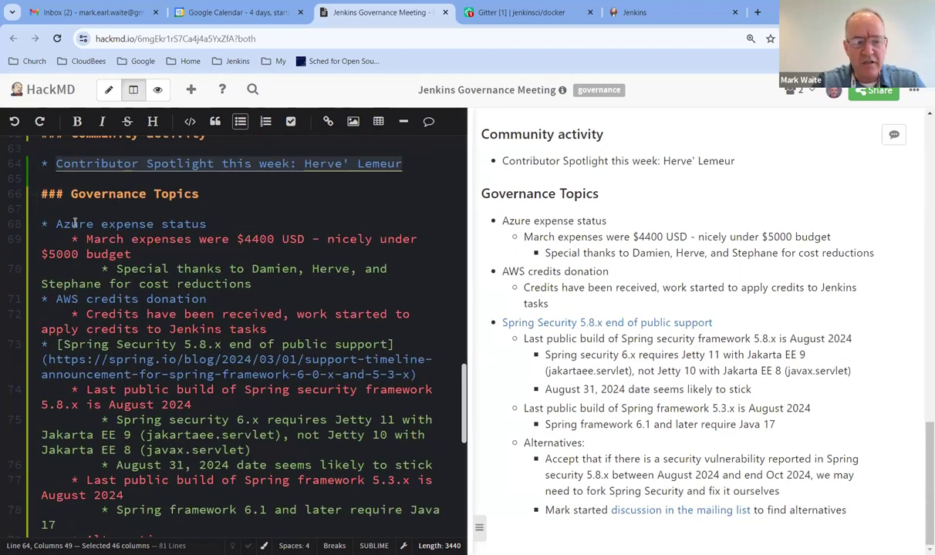
pyautogui.click(56, 222)
pyautogui.moveTo(56, 224); pyautogui.dragTo(306, 225)
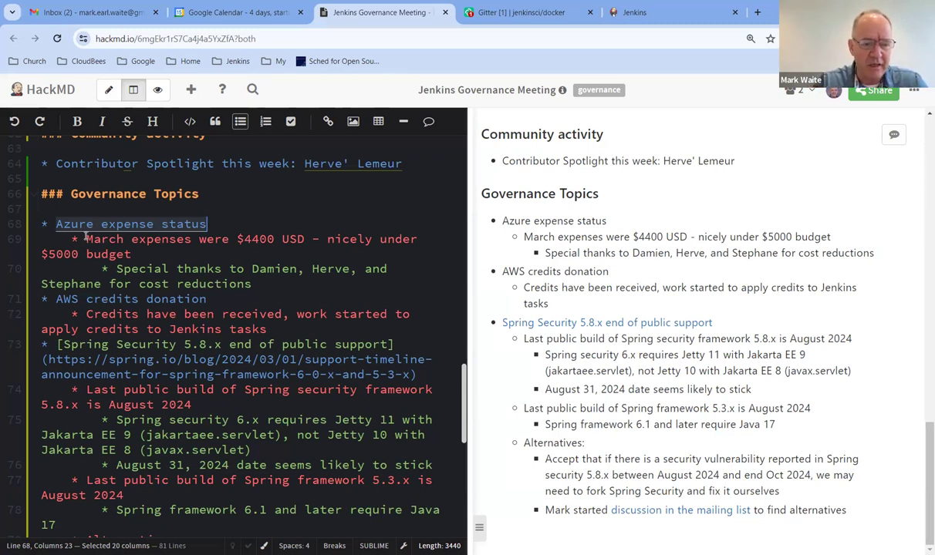
pyautogui.moveTo(86, 239); pyautogui.dragTo(306, 240)
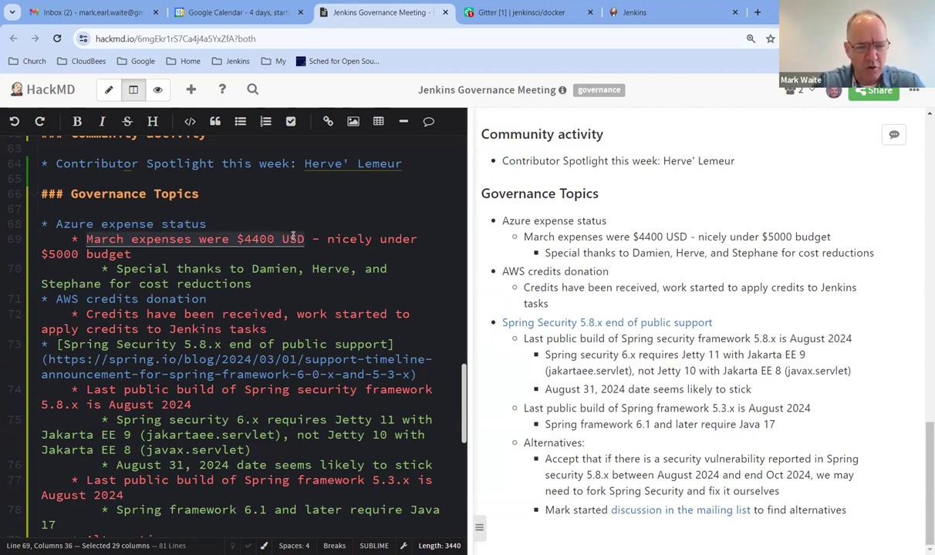
pyautogui.moveTo(238, 240); pyautogui.dragTo(279, 239)
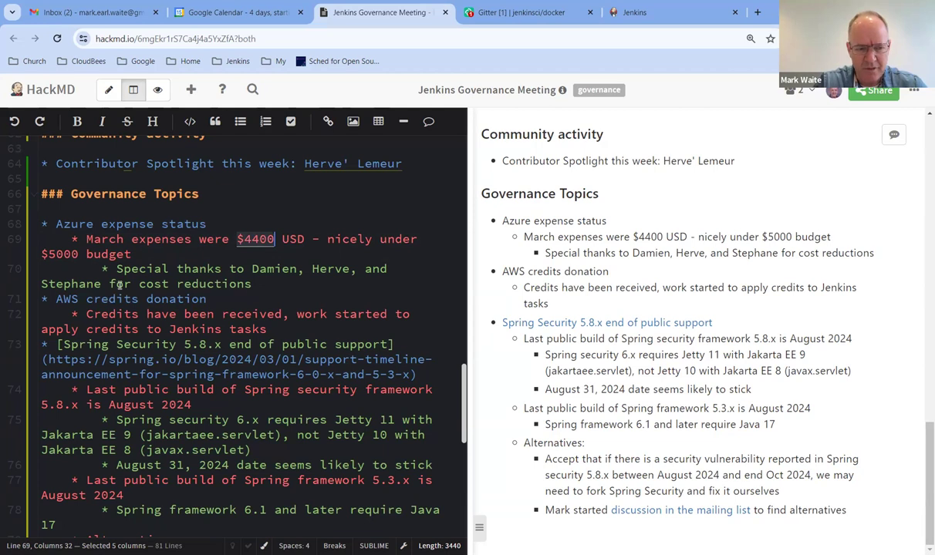
pyautogui.scroll(-2, 154, 264)
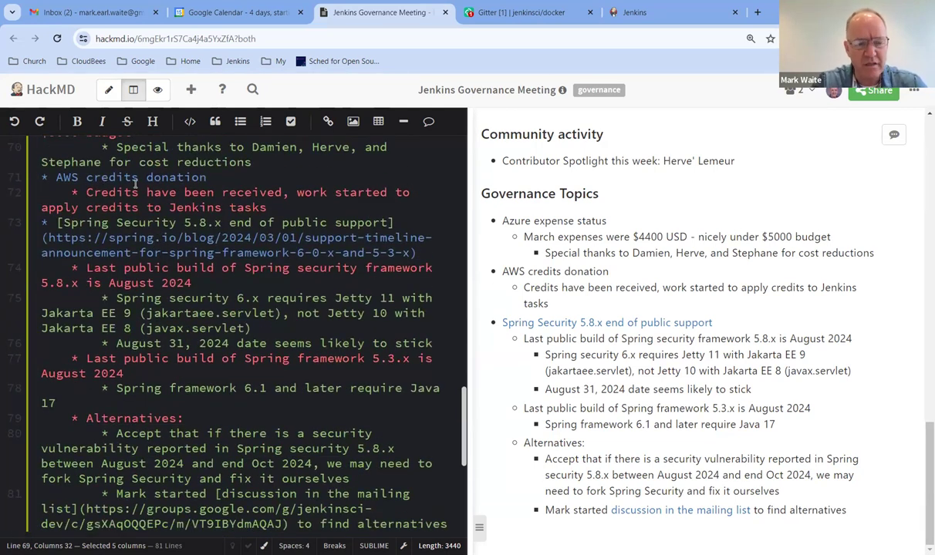
pyautogui.moveTo(87, 192); pyautogui.dragTo(270, 208)
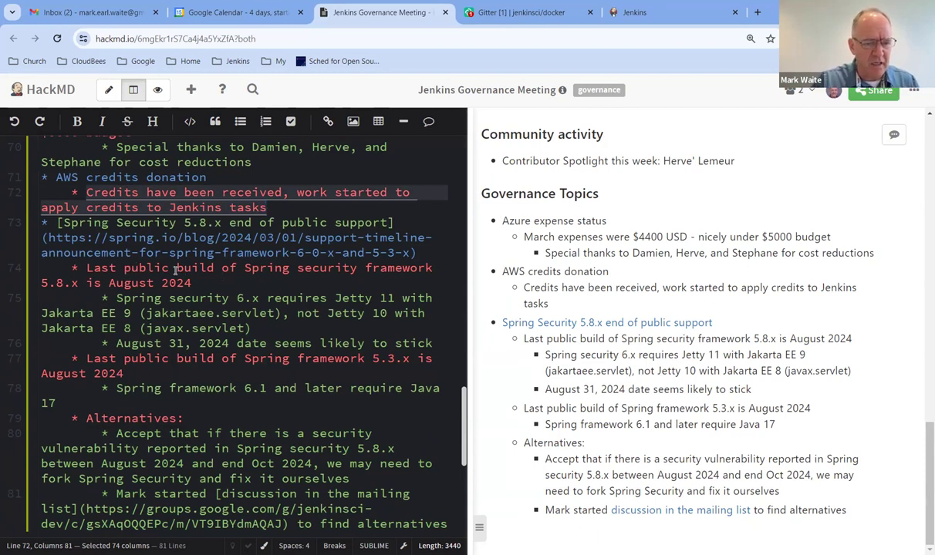
pyautogui.click(102, 268)
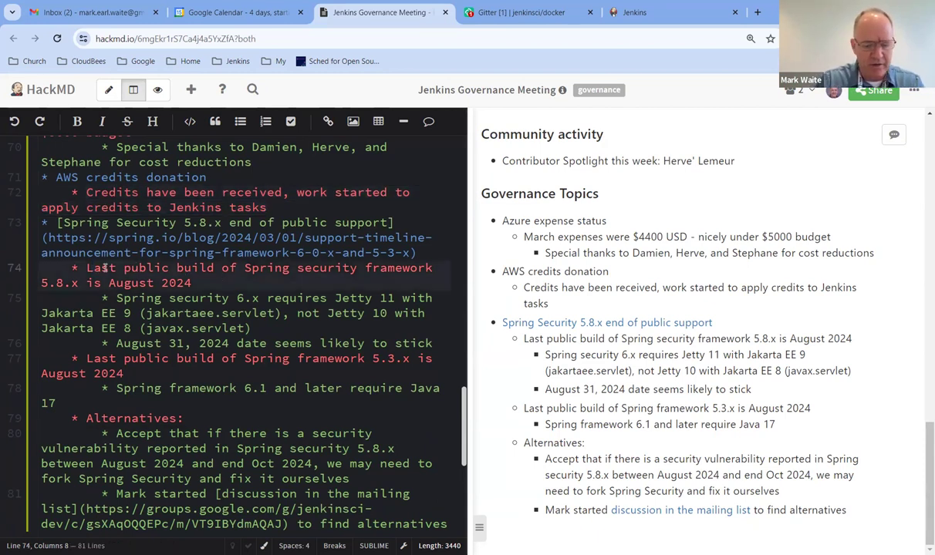
pyautogui.press('Left')
pyautogui.hotkey('shift', 'Tab')
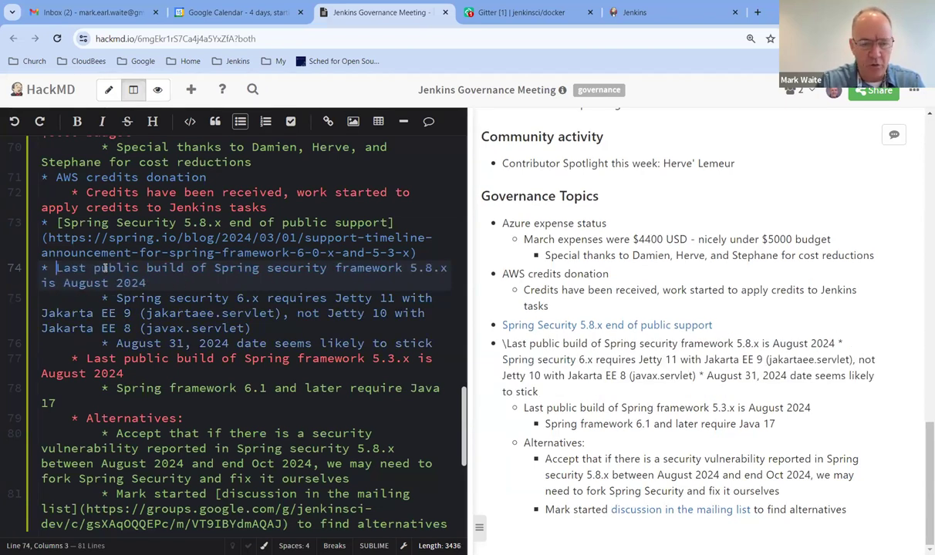
pyautogui.press('Return')
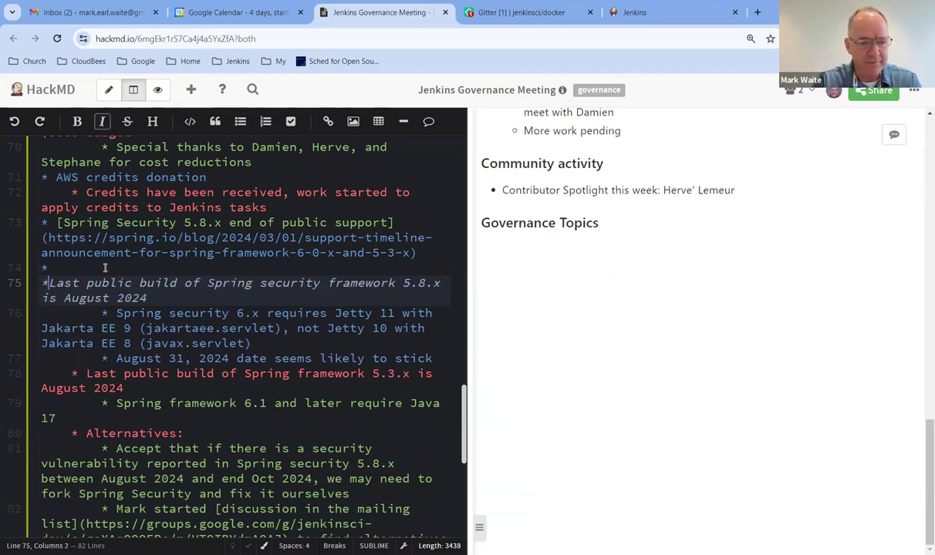
pyautogui.hotkey('ctrl', 'z')
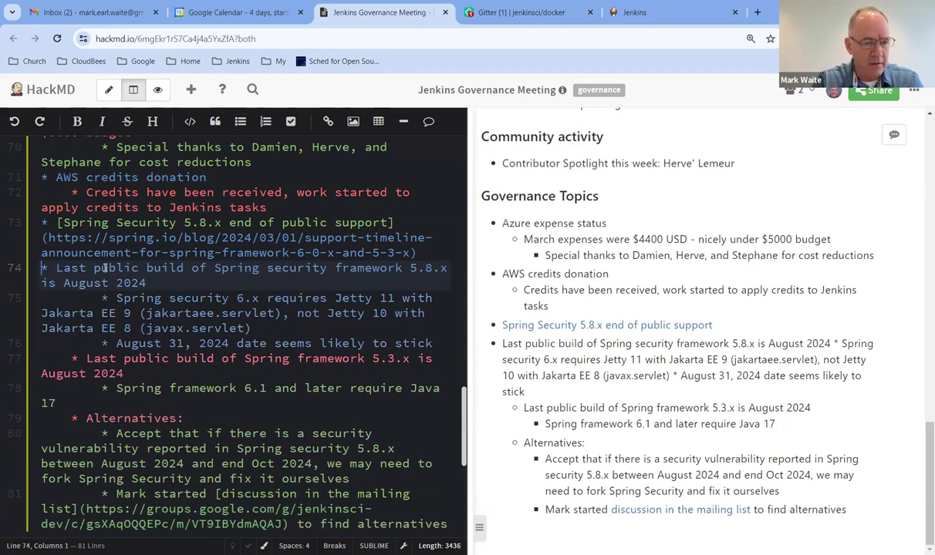
pyautogui.press('Tab')
# Add the Governance Topics item "AWS credit application for 2025" directly above the Spring Security 5.8.x item
pyautogui.press('Up')
pyautogui.press('Up')
pyautogui.press('Left')
pyautogui.press('Left')
pyautogui.press('Home')
pyautogui.press('Right')
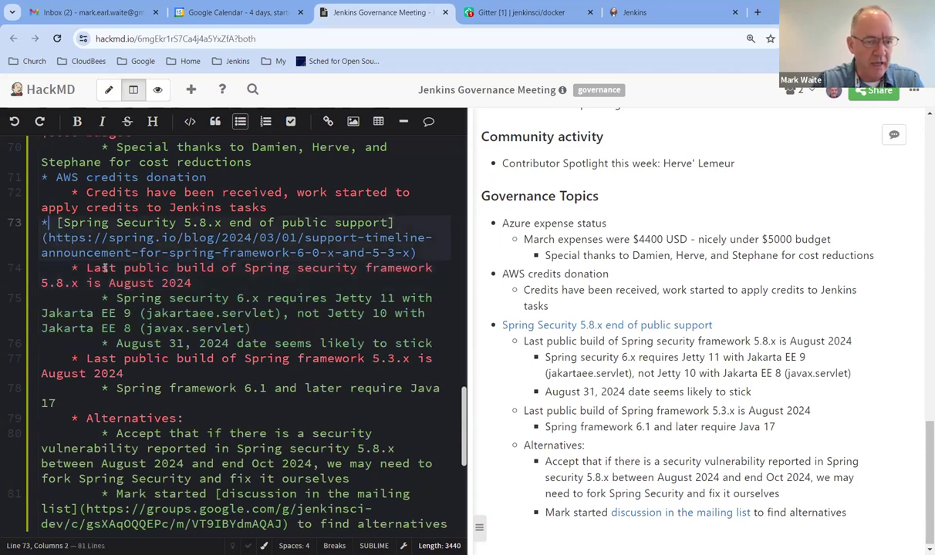
pyautogui.press('Left')
pyautogui.press('Return')
pyautogui.press('Up')
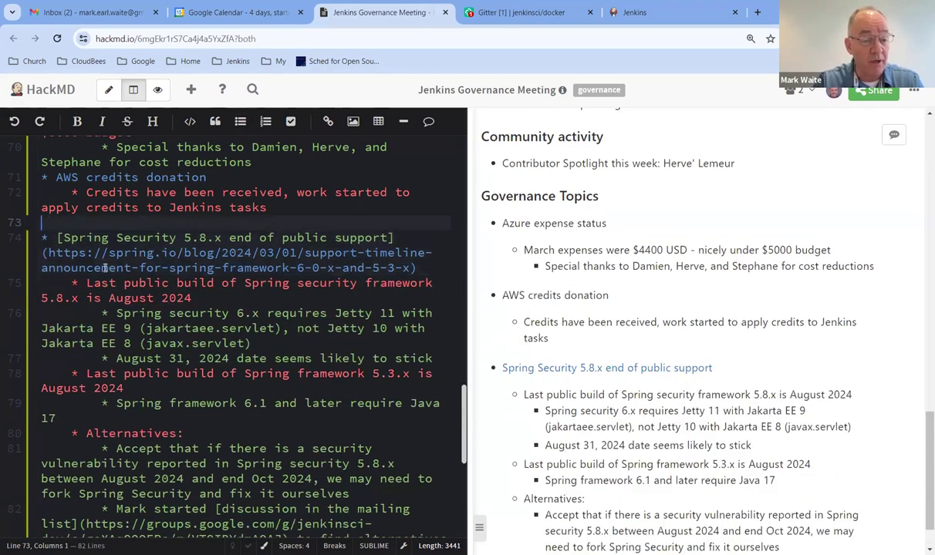
pyautogui.write('* AWS')
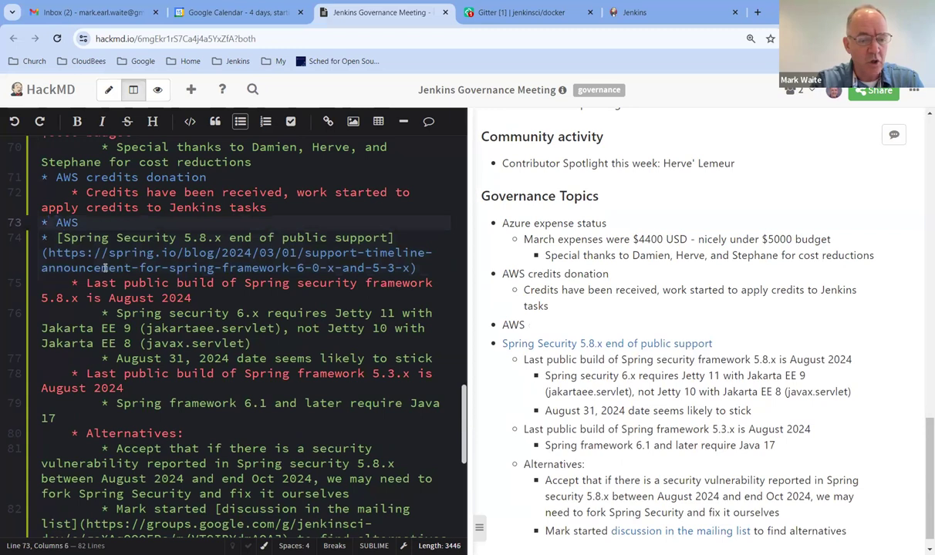
pyautogui.write('m')
pyautogui.press('BackSpace')
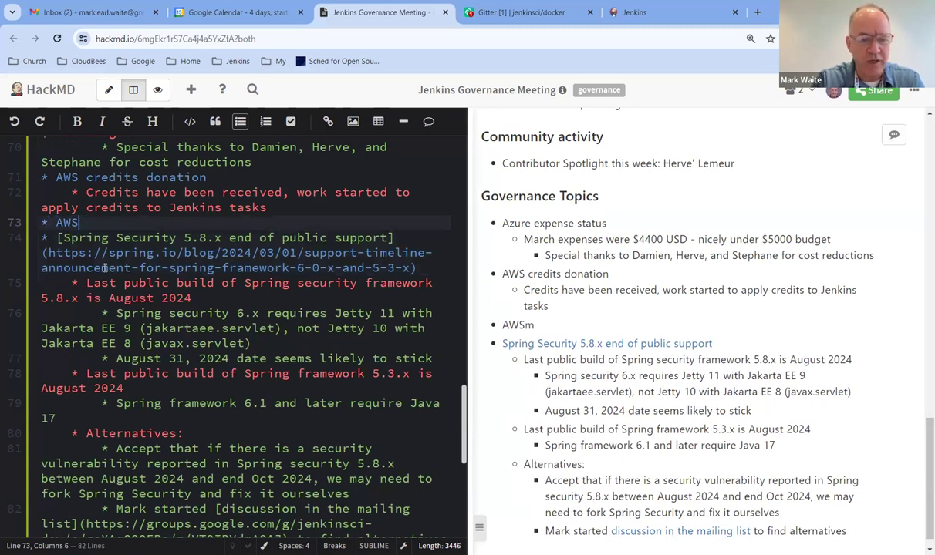
pyautogui.write('credit ap')
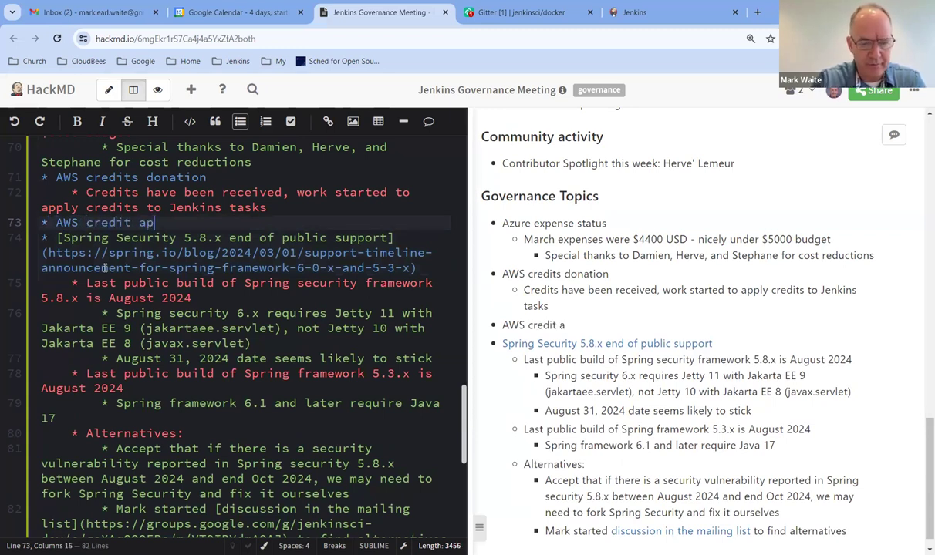
pyautogui.write('plication for 2025')
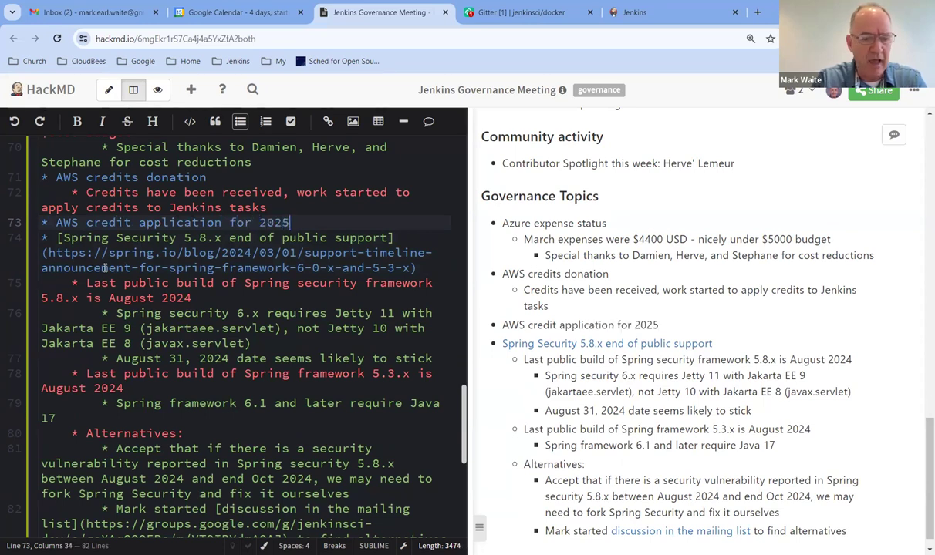
# Add a sub-item under the AWS credit application naming the meeting host, followed by "to submit our application"
pyautogui.press('Return')
pyautogui.press('Tab')
pyautogui.write('Mark')
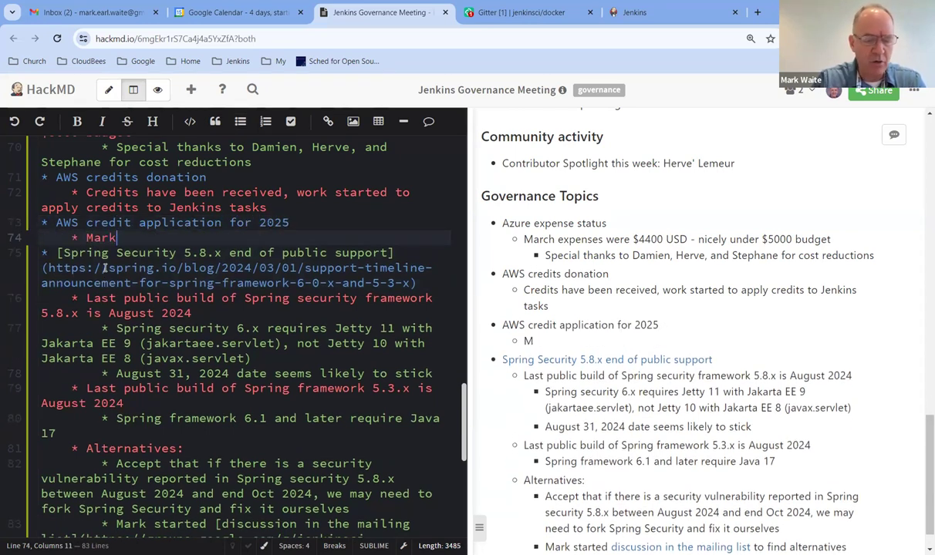
pyautogui.write(' Waite to submit the')
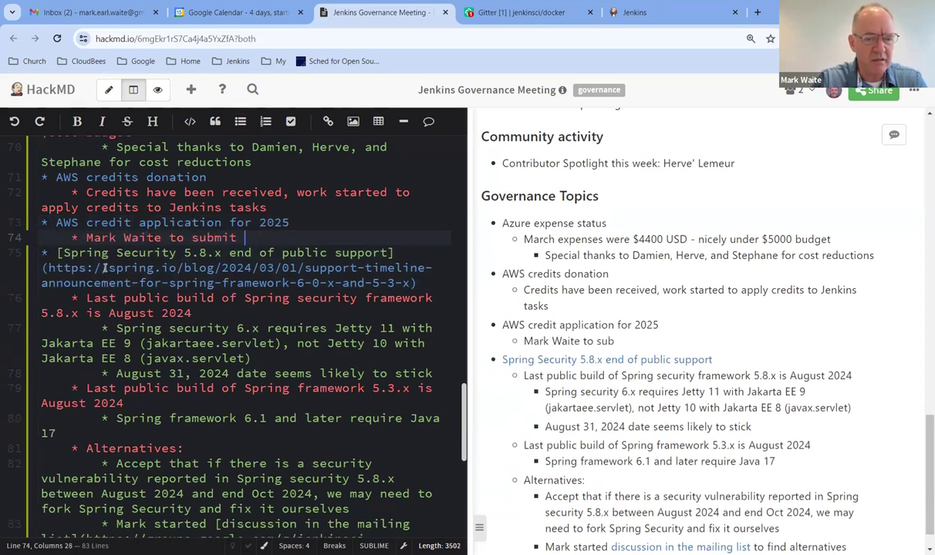
pyautogui.press('BackSpace')
pyautogui.press('BackSpace')
pyautogui.press('BackSpace')
pyautogui.press('BackSpace')
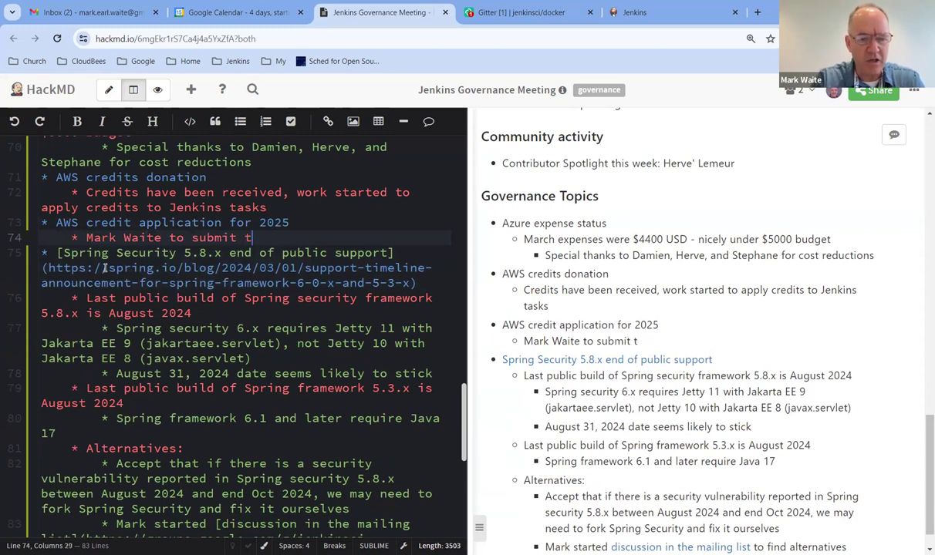
pyautogui.write('our application')
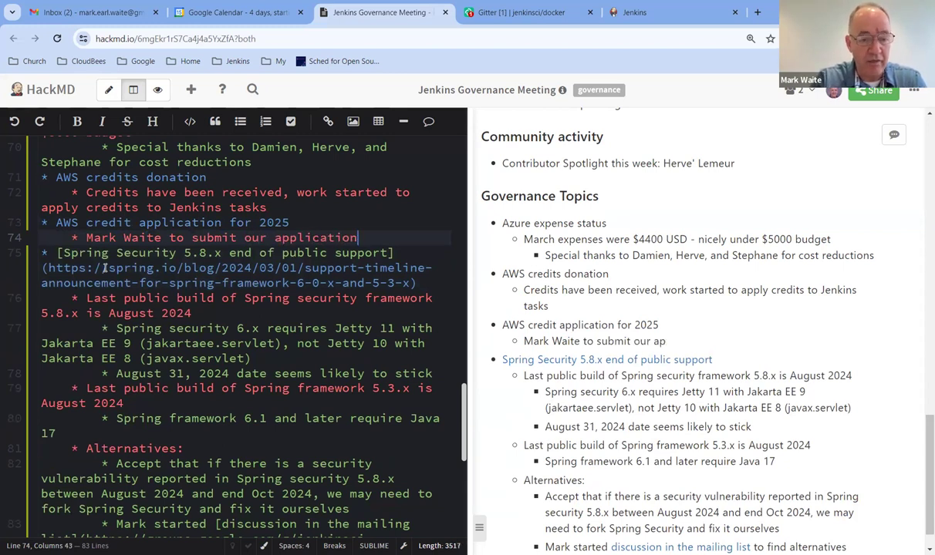
# Add a second sub-item under the AWS credit application reading "AWS will decide on 2025 donations in June 2024"
pyautogui.press('Return')
pyautogui.write('AWS will')
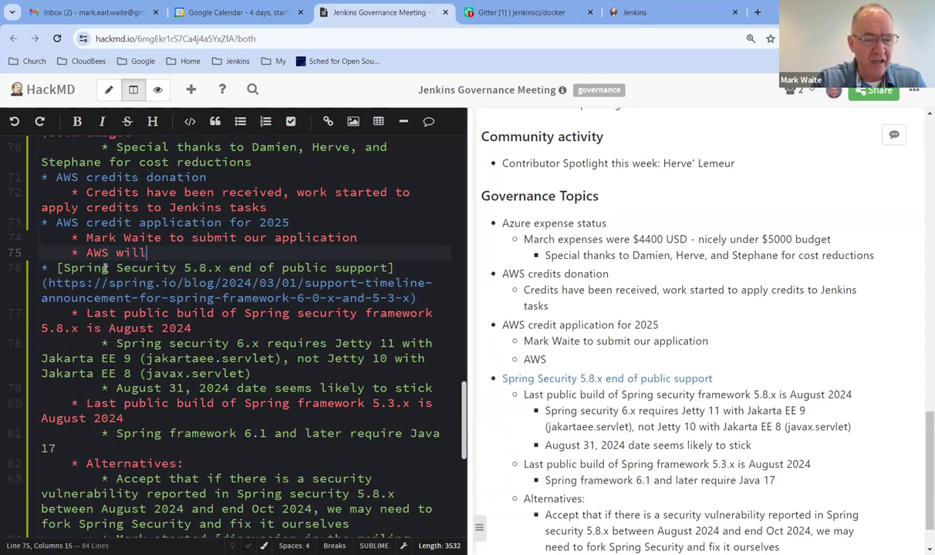
pyautogui.write(' decide on 2025 ')
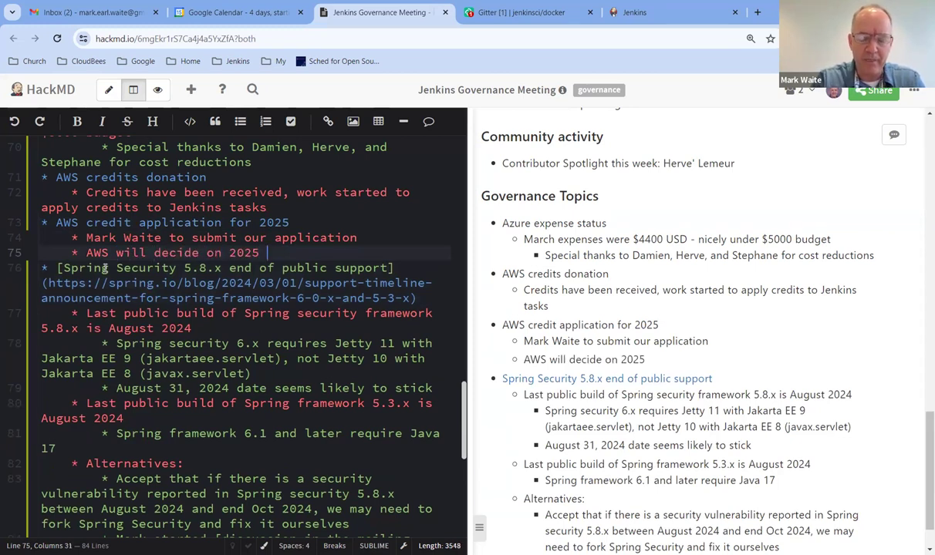
pyautogui.write('donations in J')
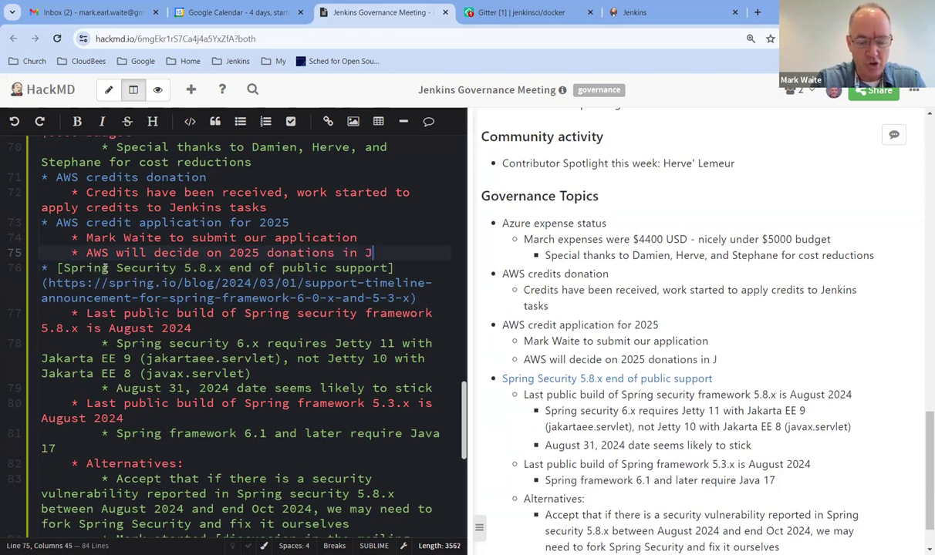
pyautogui.write('une 2024')
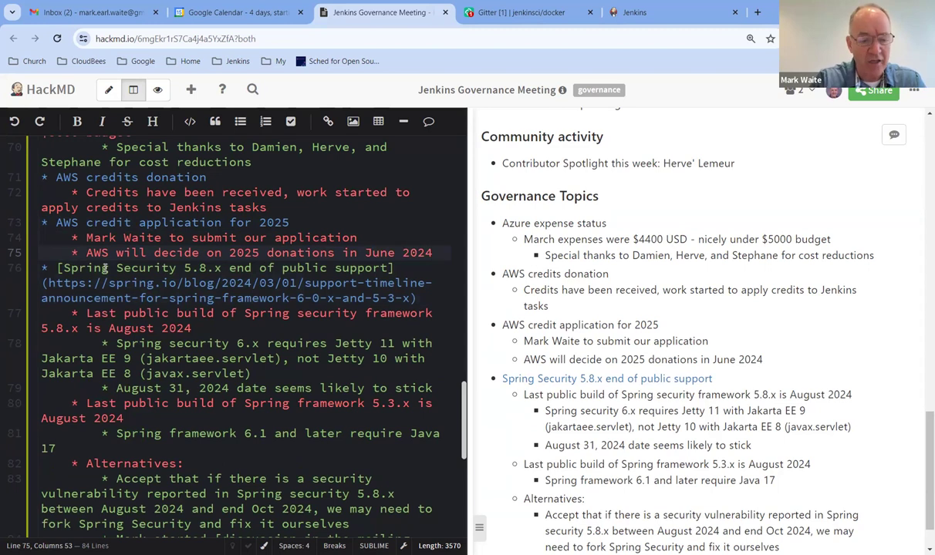
# Nest a note under the AWS decision sub-item with the host's first name, followed by "to complete before end of April"
pyautogui.press('Return')
pyautogui.press('Tab')
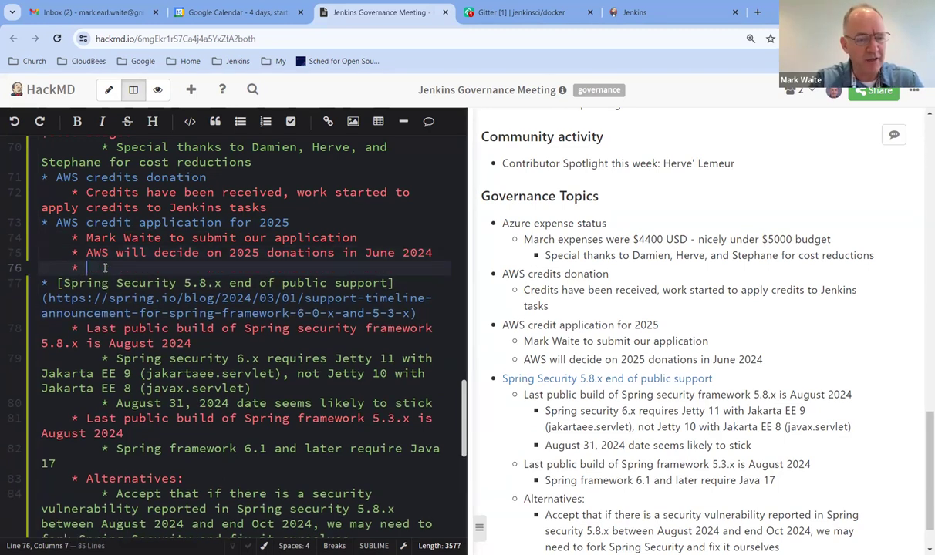
pyautogui.write('Mark to')
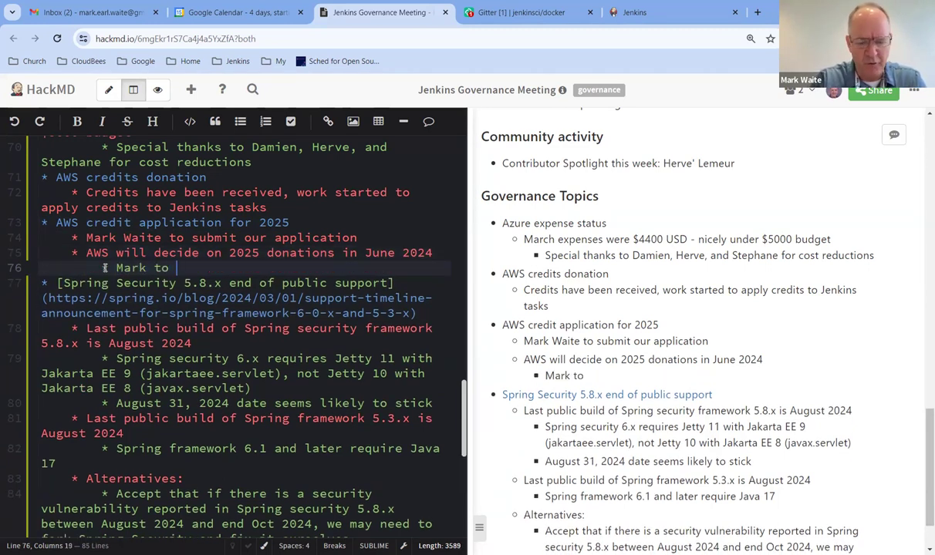
pyautogui.write(' comp')
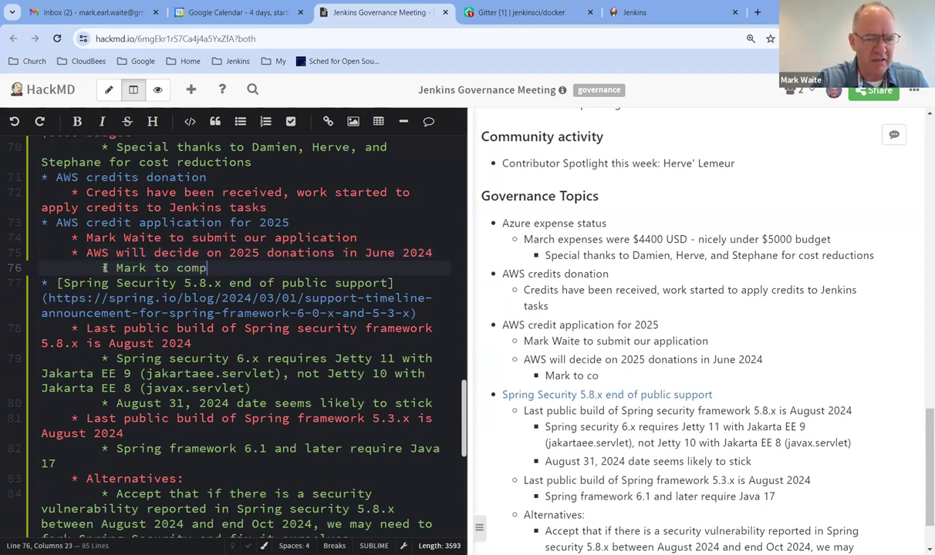
pyautogui.write('lete before ')
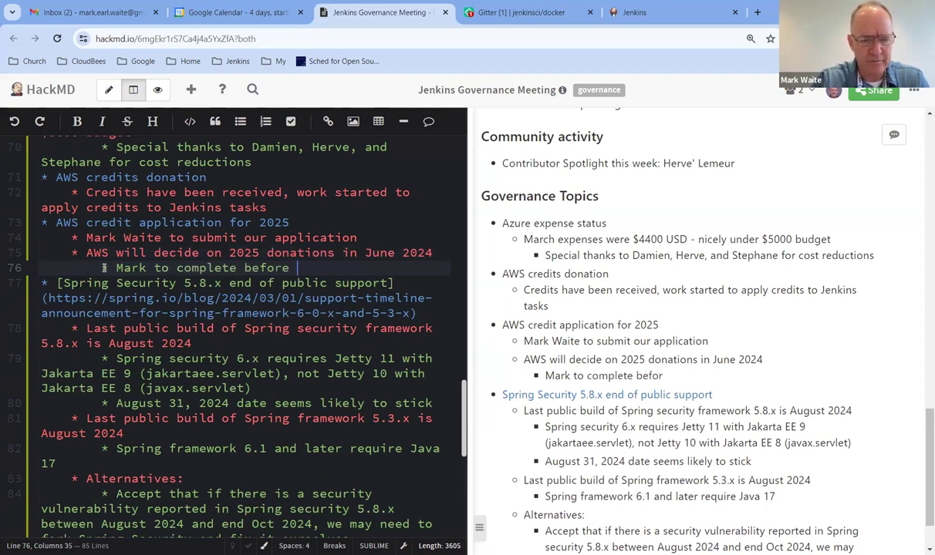
pyautogui.write('end of April')
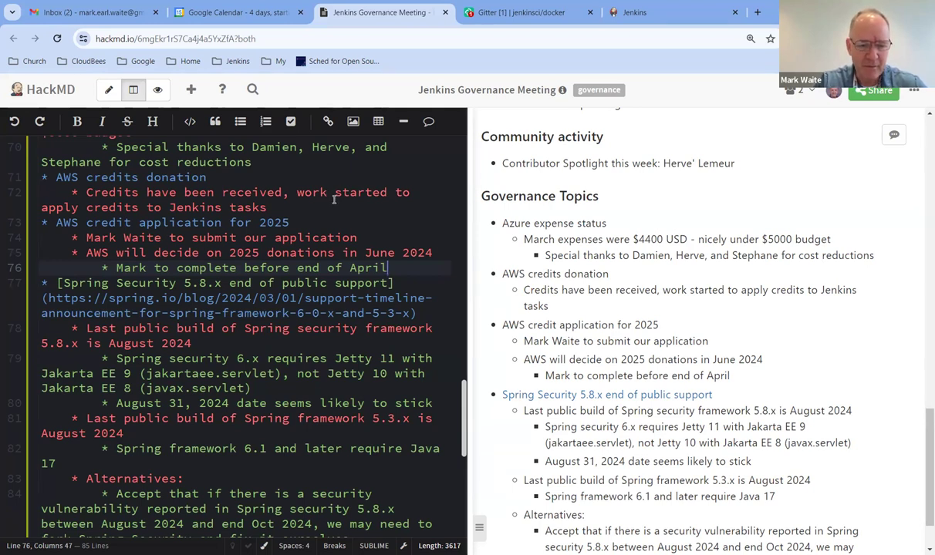
# Correct the package name in the Spring security 6.x sub-item to "jakarta.servlet"
pyautogui.scroll(-2, 334, 204)
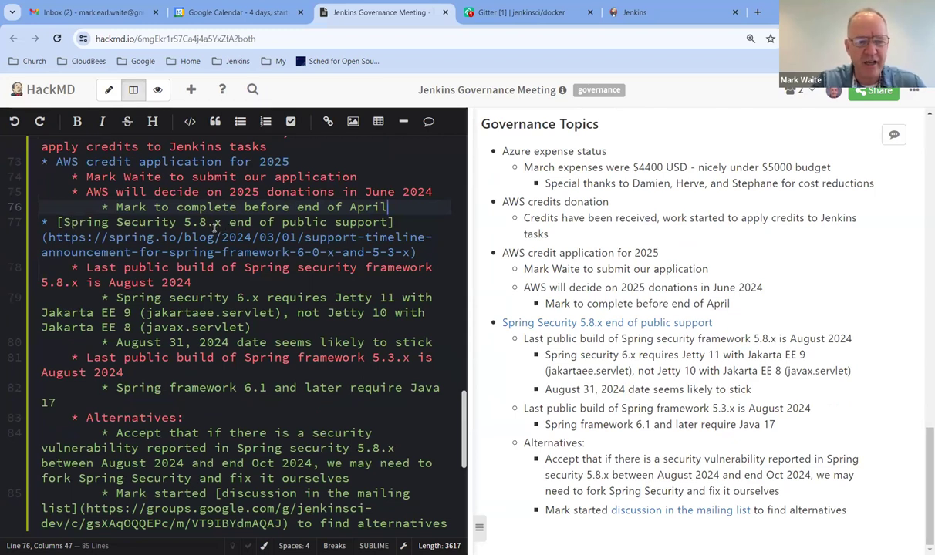
pyautogui.scroll(-2, 247, 207)
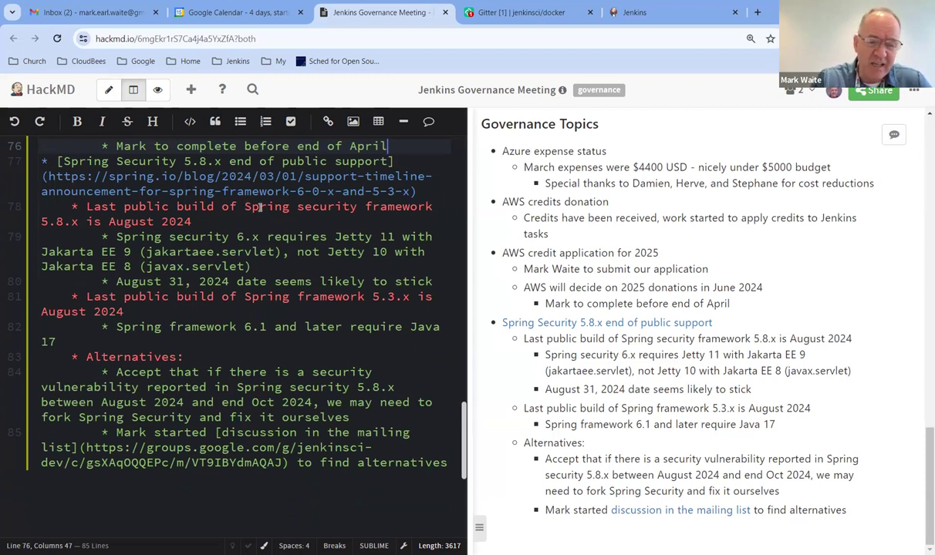
pyautogui.moveTo(245, 207); pyautogui.dragTo(362, 207)
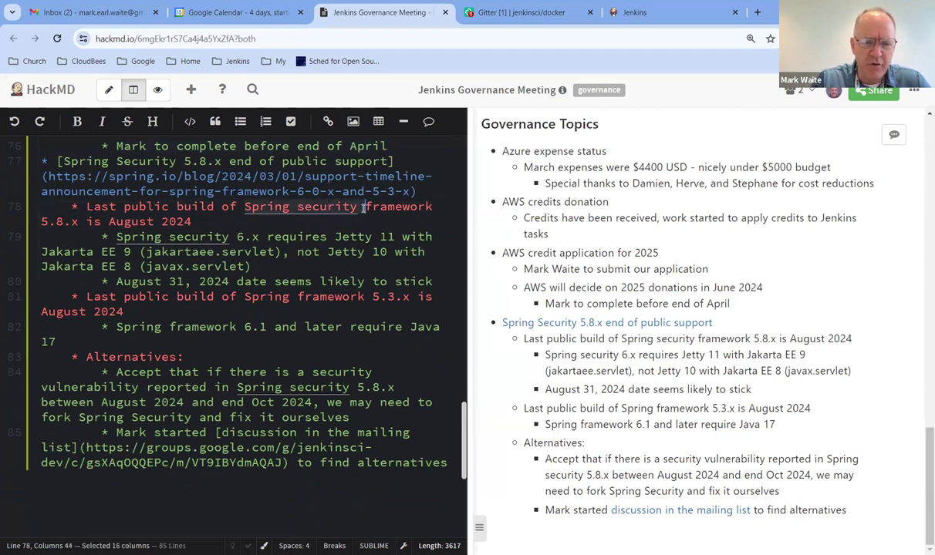
pyautogui.click(359, 207)
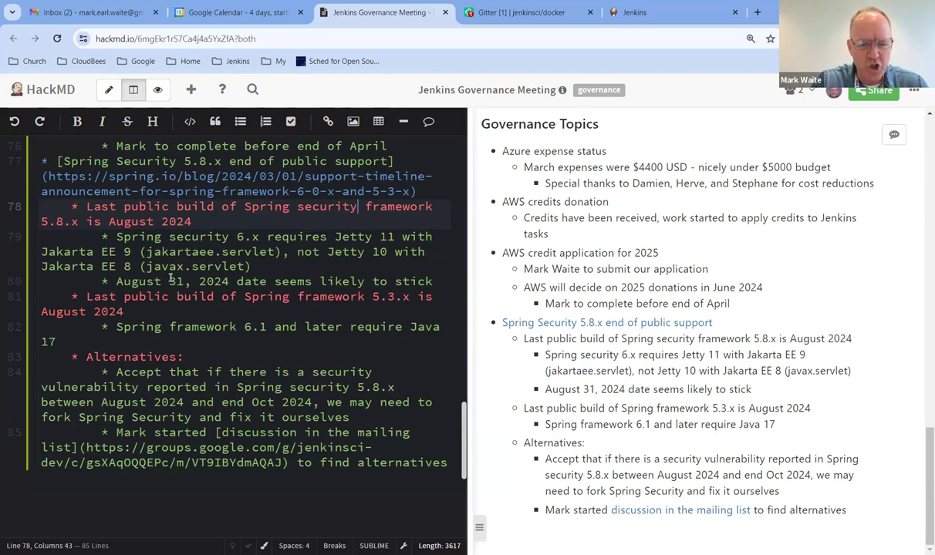
pyautogui.click(208, 247)
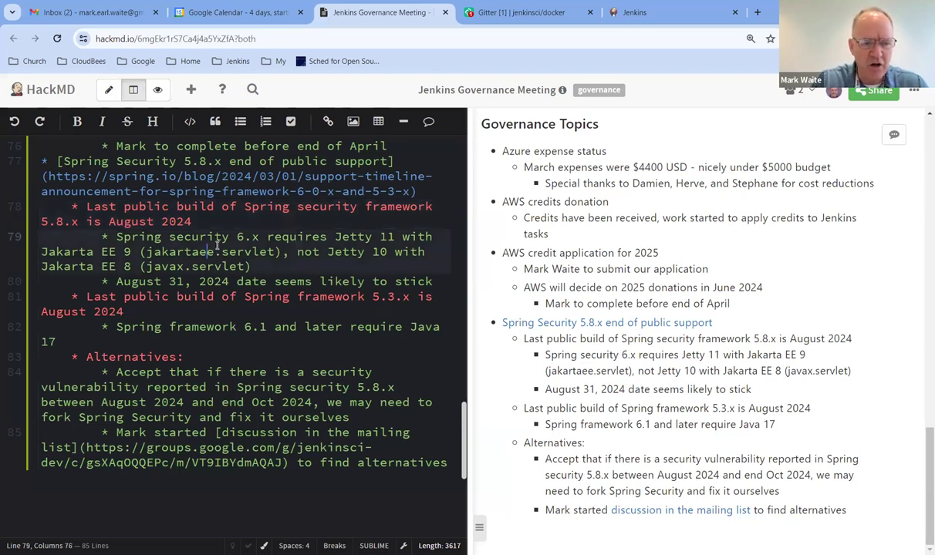
pyautogui.press('BackSpace')
pyautogui.press('BackSpace')
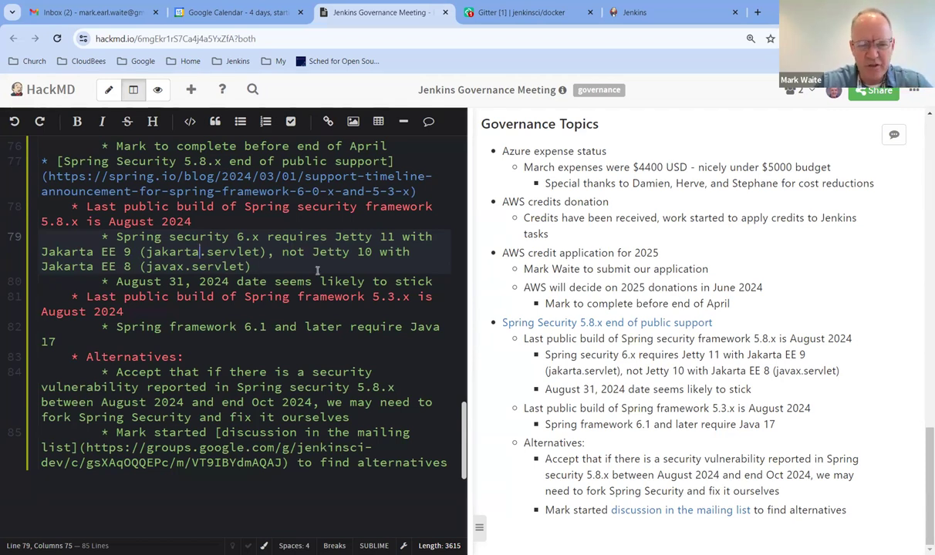
# Examine the Spring framework 5.3.x and Alternatives entries under the Spring Security end-of-support topic
pyautogui.scroll(-1, 248, 308)
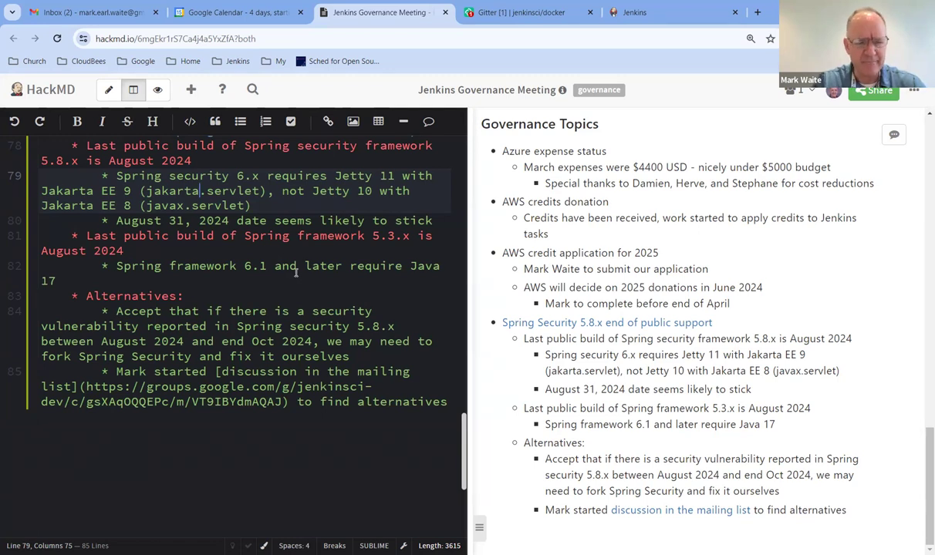
pyautogui.scroll(-3, 313, 261)
pyautogui.scroll(1, 299, 243)
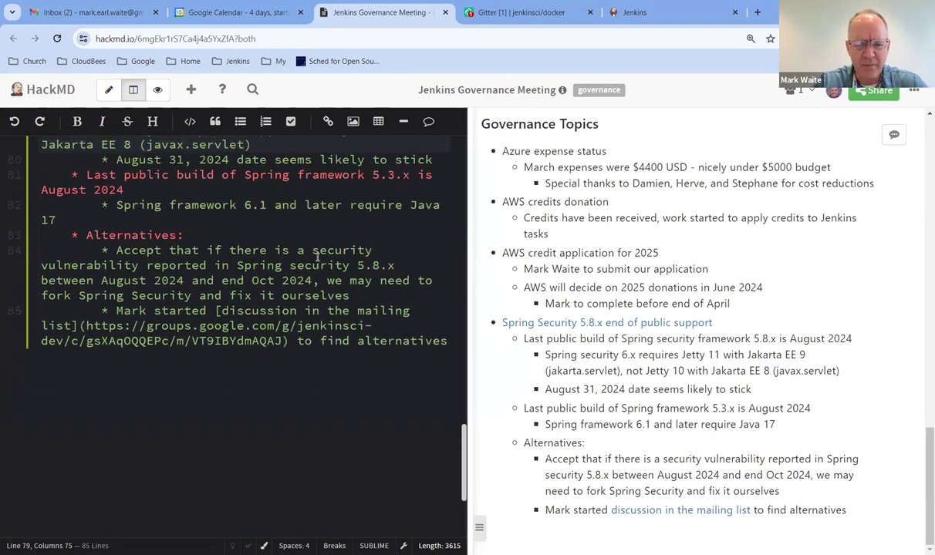